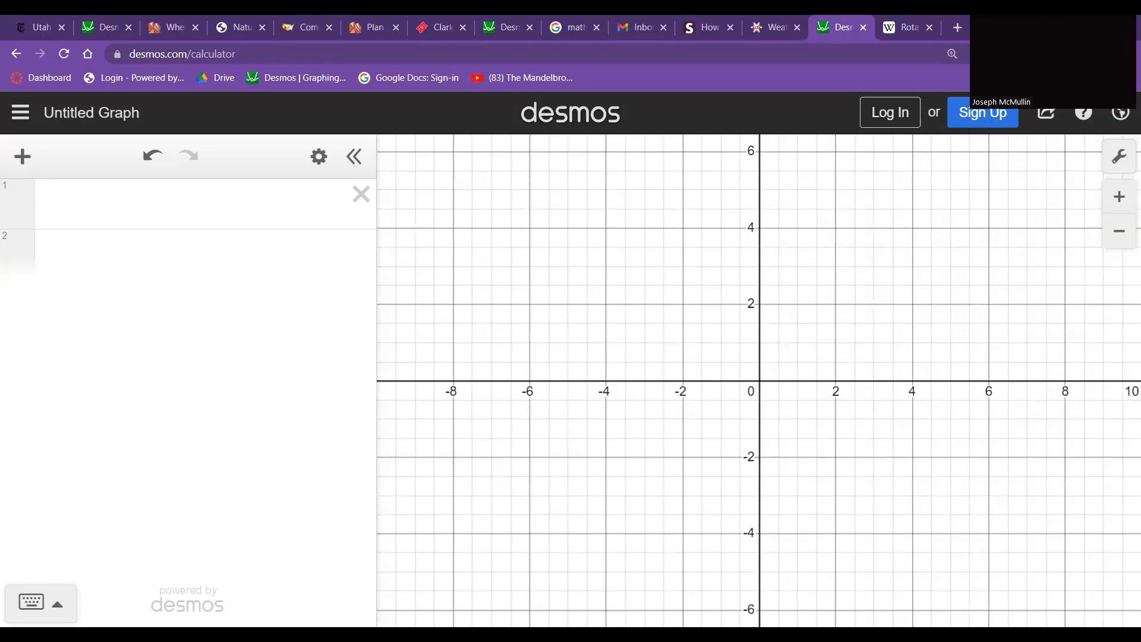
Graph the two parabolas y = x^2 and y = -x^2 as separate expressions.
{"action": "left_click", "coordinate": [114, 193]}
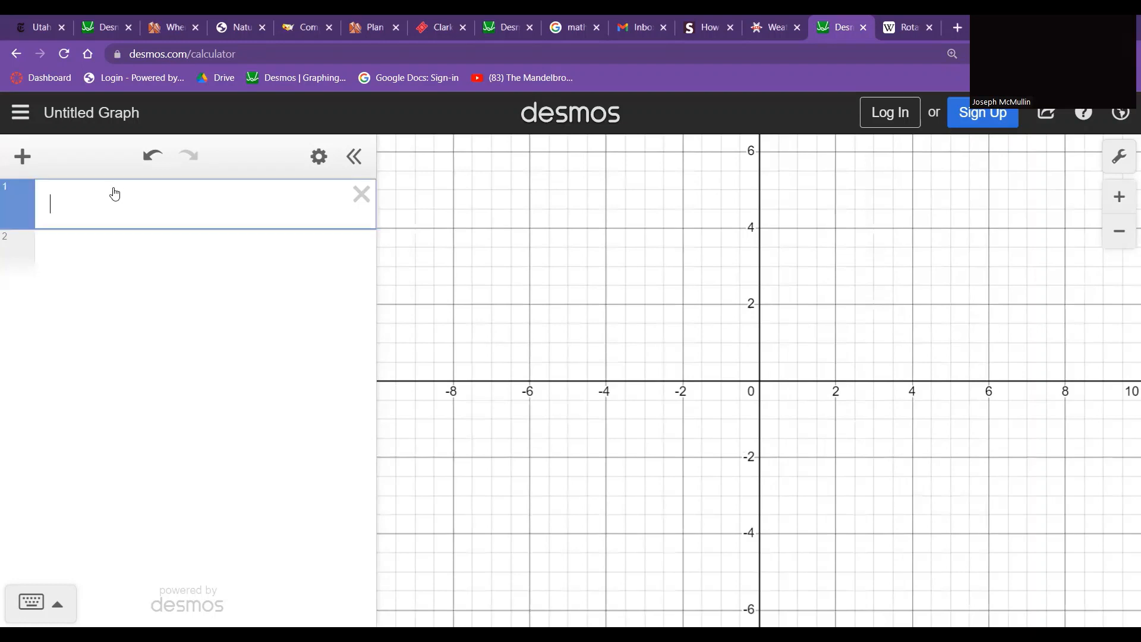
{"action": "type", "text": "y=x"}
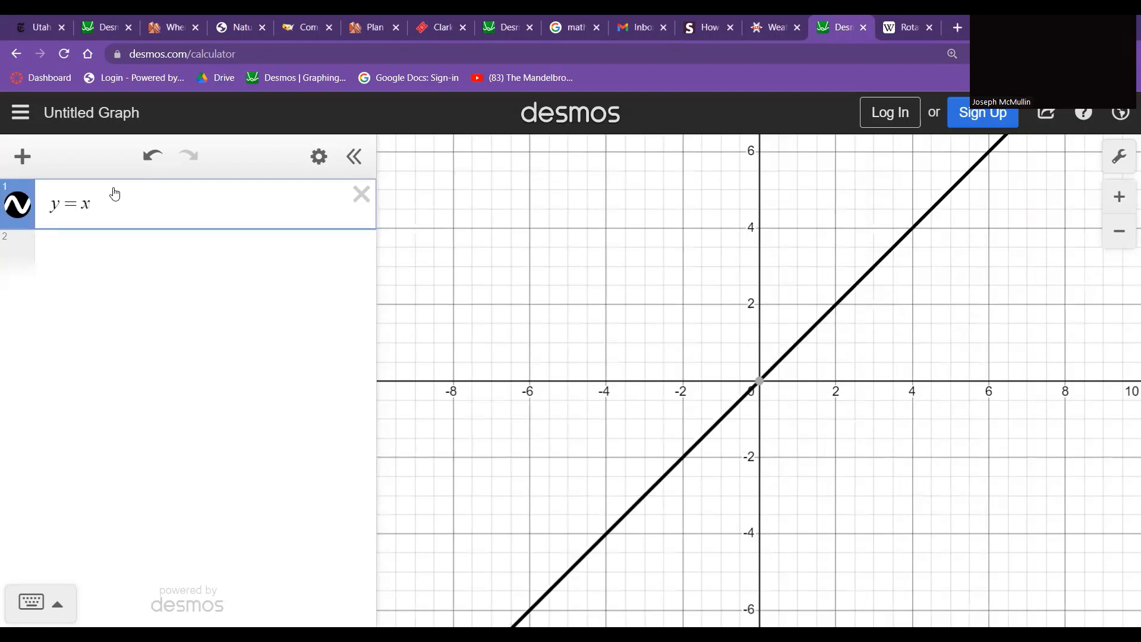
{"action": "type", "text": "^2"}
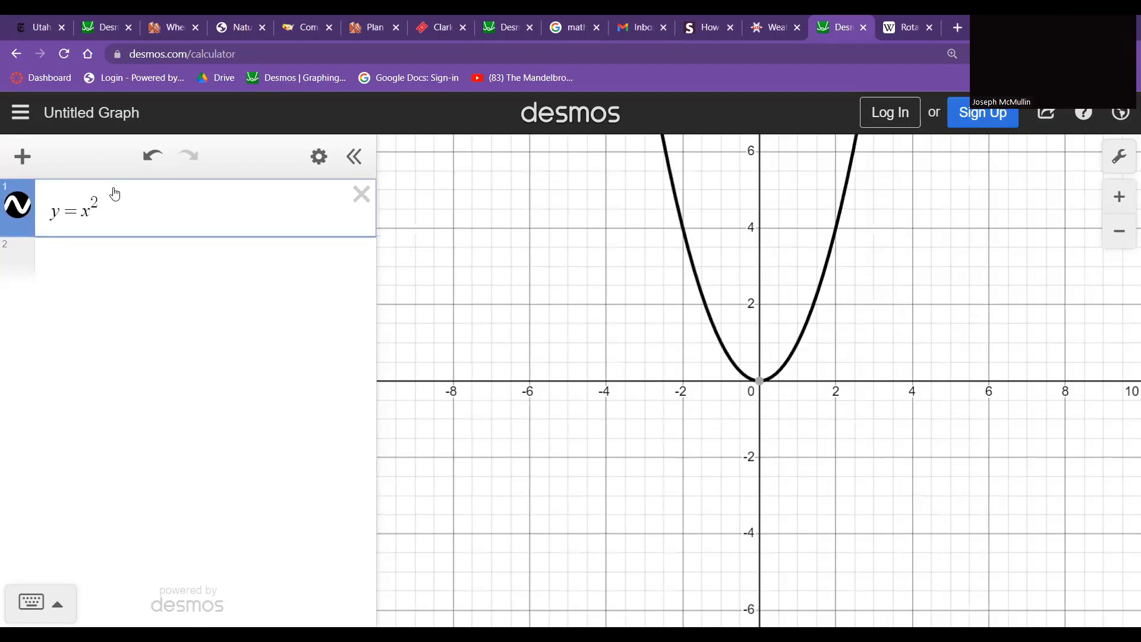
{"action": "key", "text": "Return"}
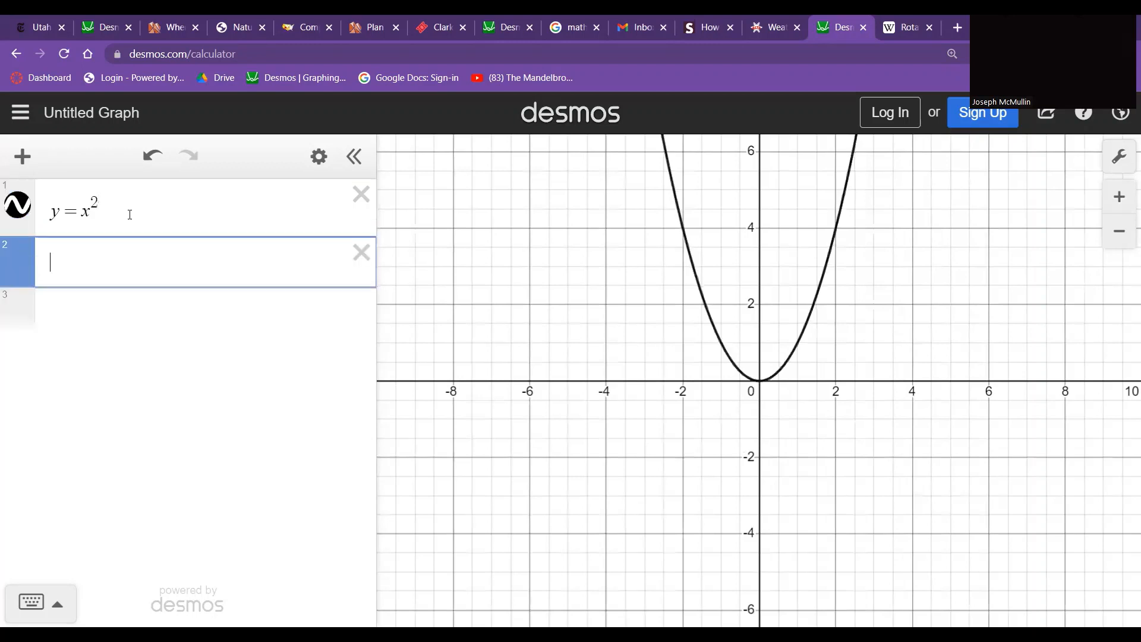
{"action": "type", "text": "y=-x"}
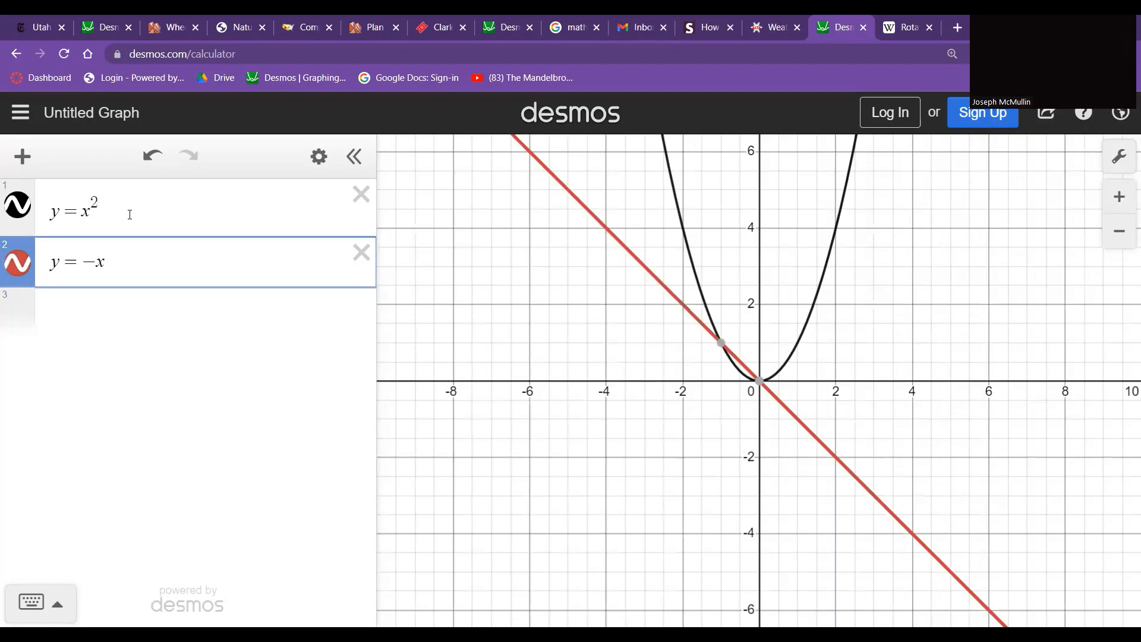
{"action": "type", "text": "^2"}
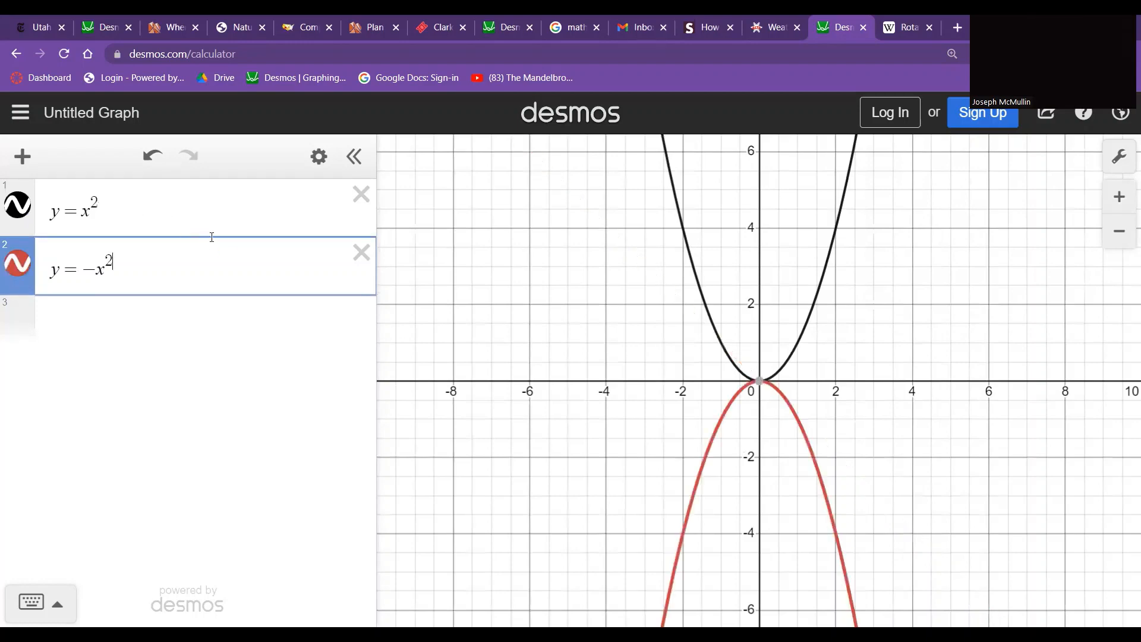
Change the colour of the y = -x^2 curve to black.
{"action": "left_click", "coordinate": [320, 161]}
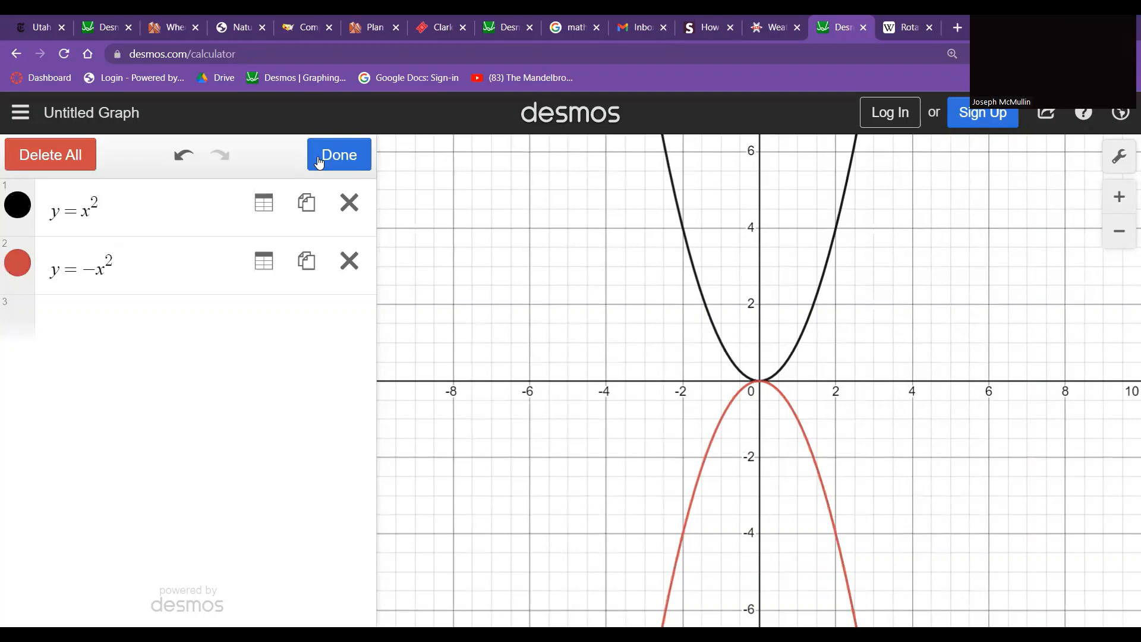
{"action": "left_click", "coordinate": [18, 262]}
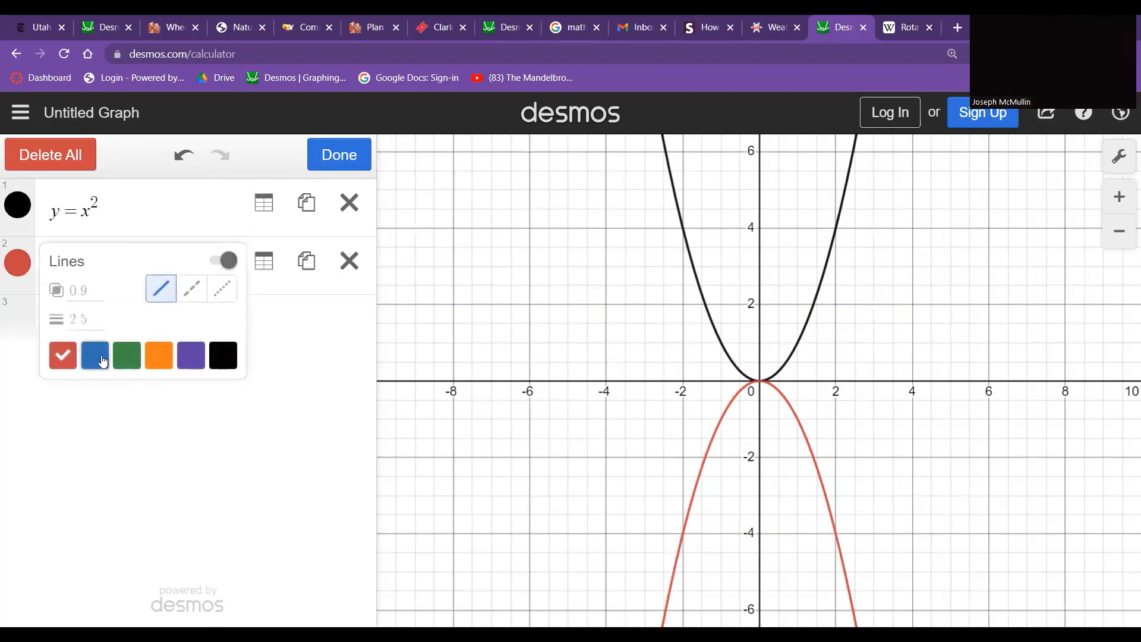
{"action": "left_click", "coordinate": [222, 356]}
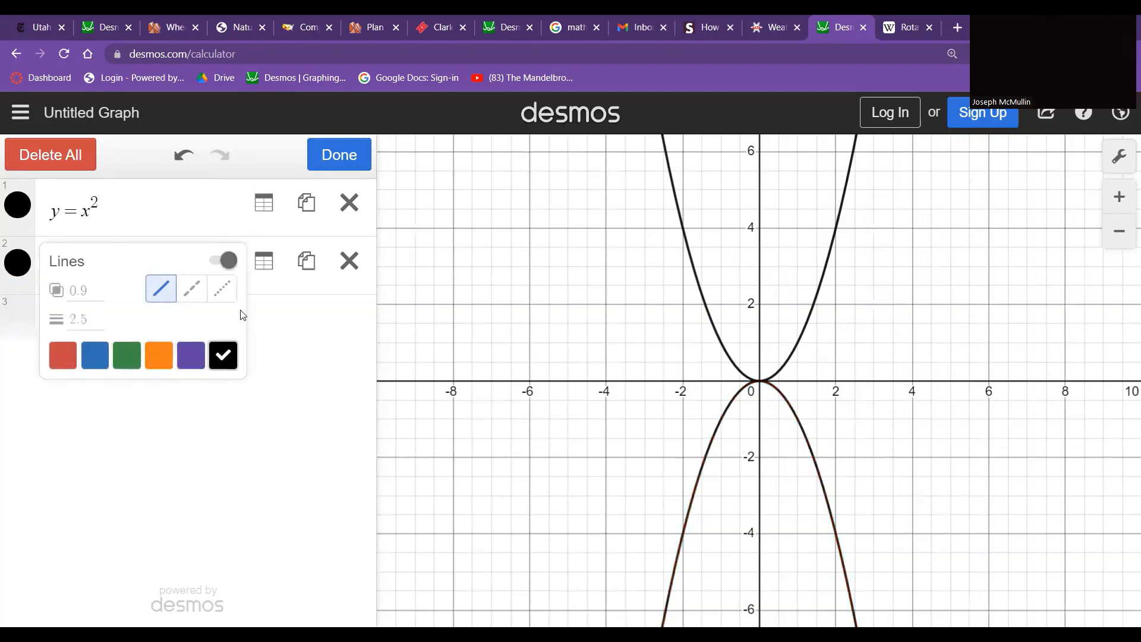
{"action": "left_click", "coordinate": [334, 167]}
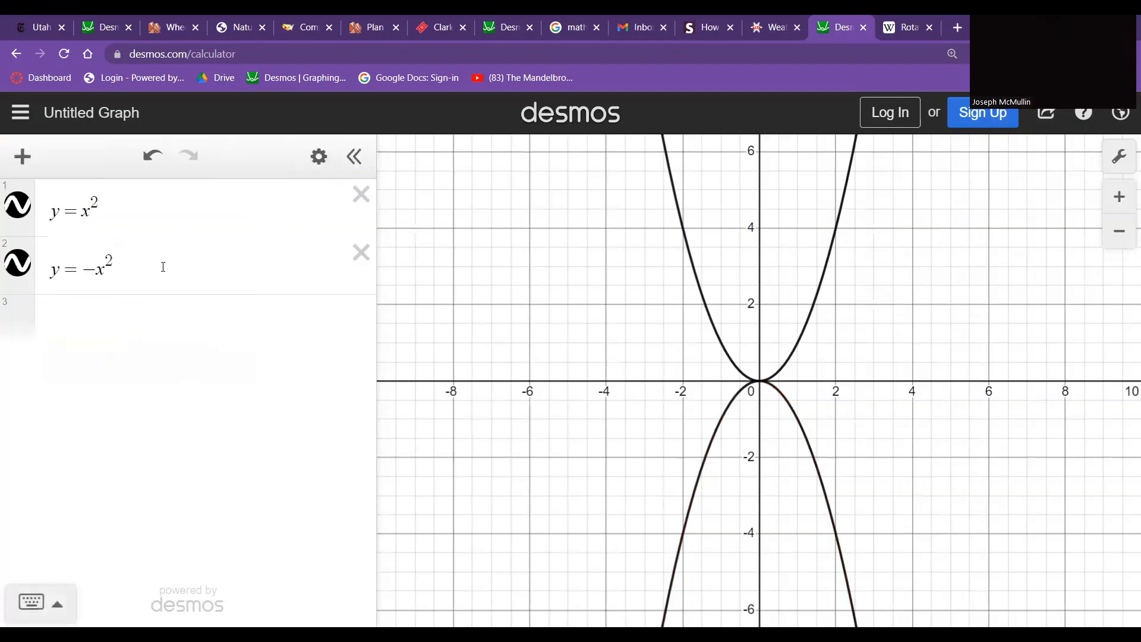
Restrict the y = x^2 parabola to the domain {-3 < x < 3}.
{"action": "left_click", "coordinate": [144, 203]}
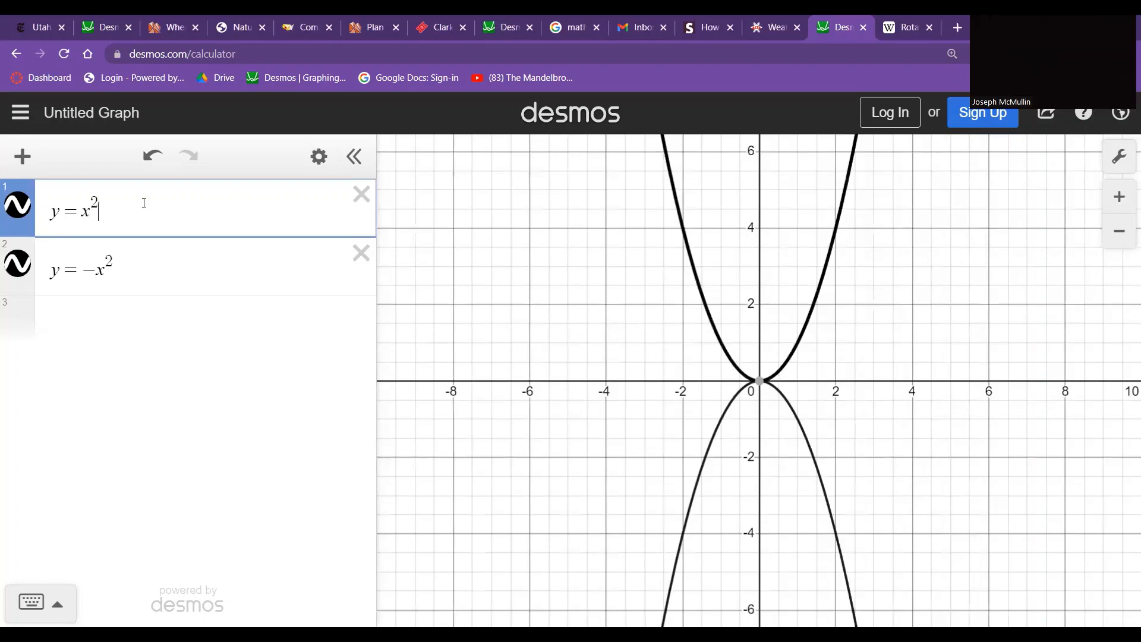
{"action": "type", "text": "{"}
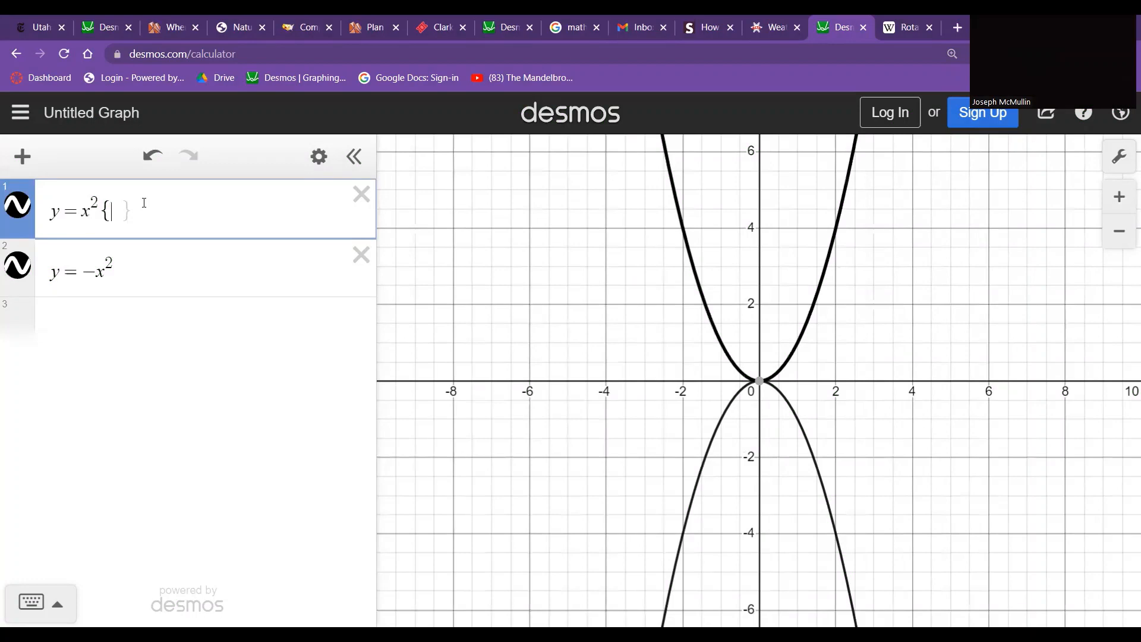
{"action": "type", "text": "-"}
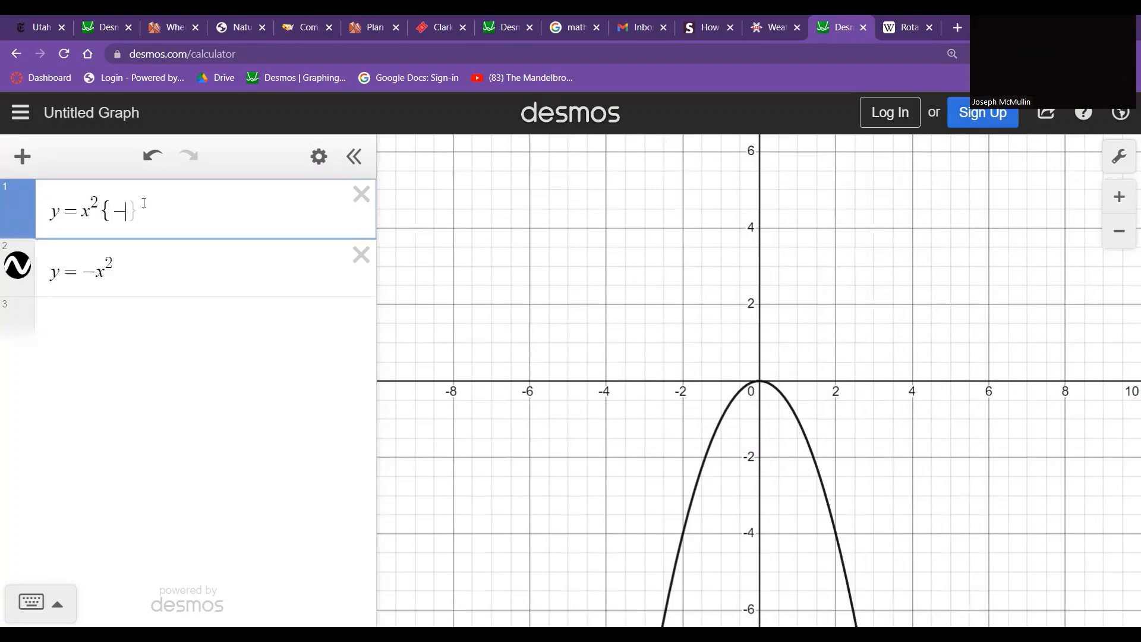
{"action": "type", "text": "3<x<3"}
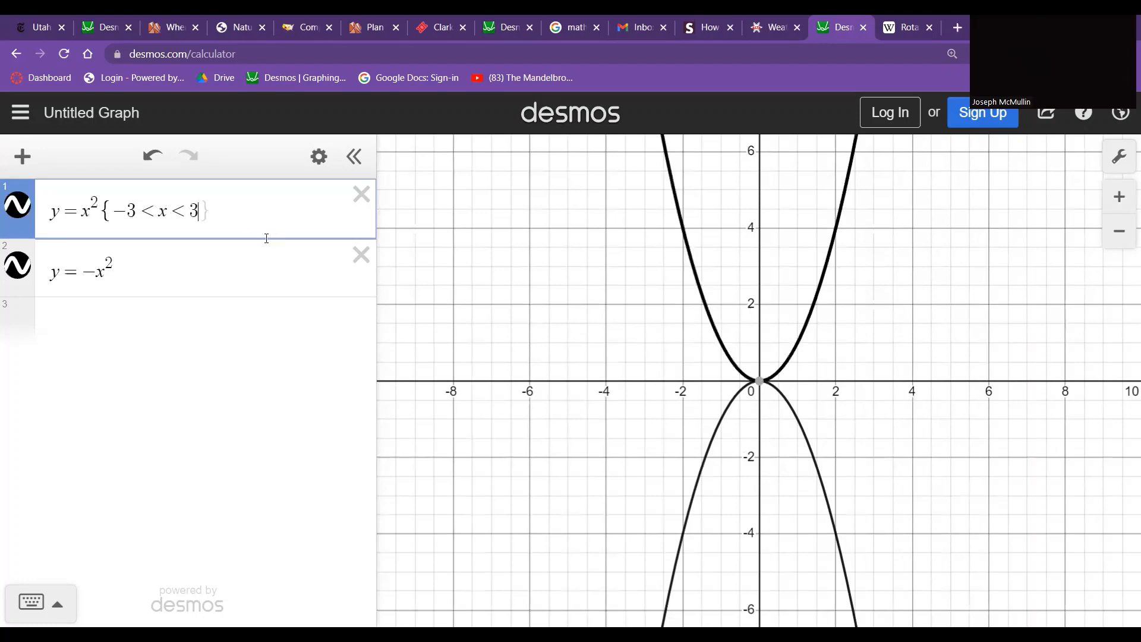
{"action": "left_click", "coordinate": [1126, 232]}
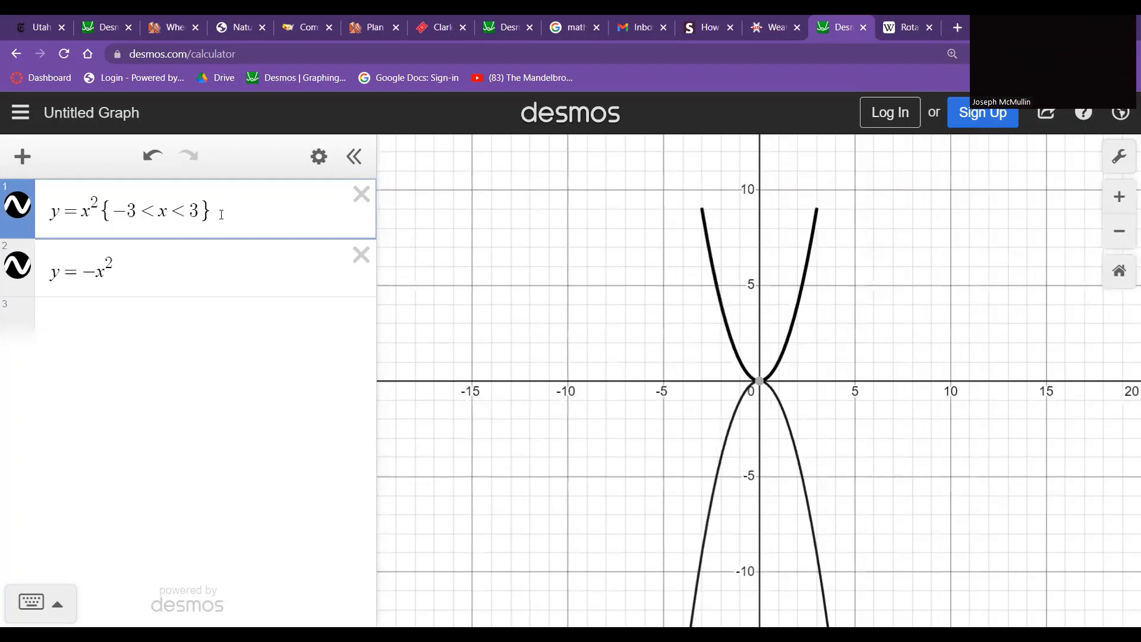
Copy the domain restriction {-3 < x < 3} from the first equation to the end of y = -x^2.
{"action": "left_click_drag", "start_coordinate": [221, 214], "coordinate": [120, 202]}
{"action": "key", "text": "ctrl+c"}
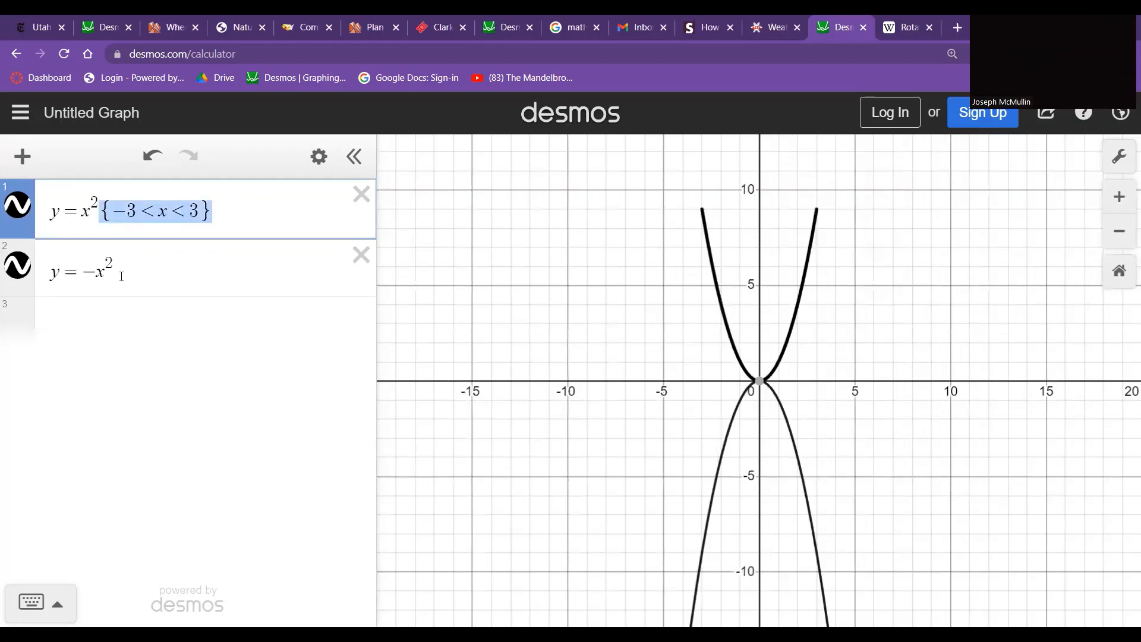
{"action": "left_click", "coordinate": [121, 274]}
{"action": "key", "text": "ctrl+v"}
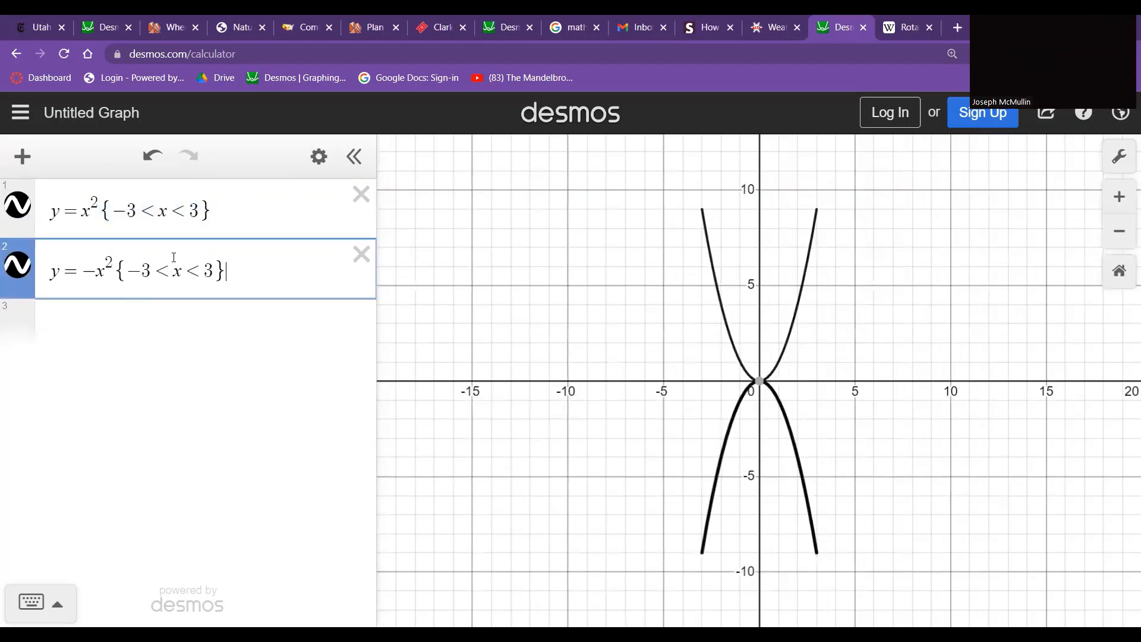
Shift the parabolas vertically by appending - 3 to the first equation and + 3 to the second.
{"action": "left_click", "coordinate": [264, 209]}
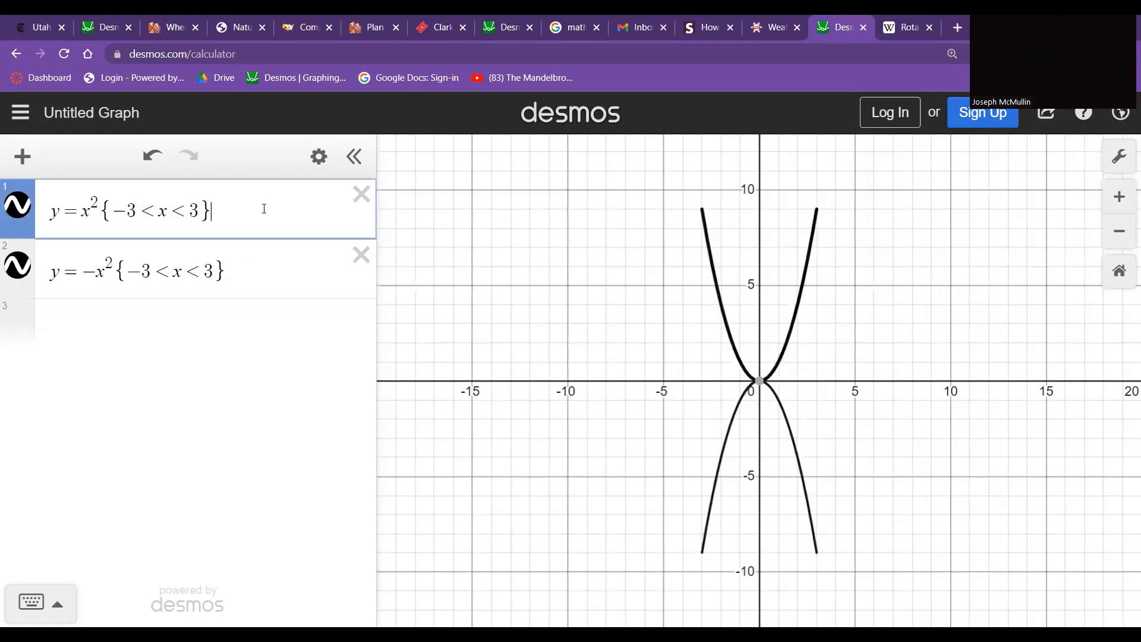
{"action": "type", "text": "+"}
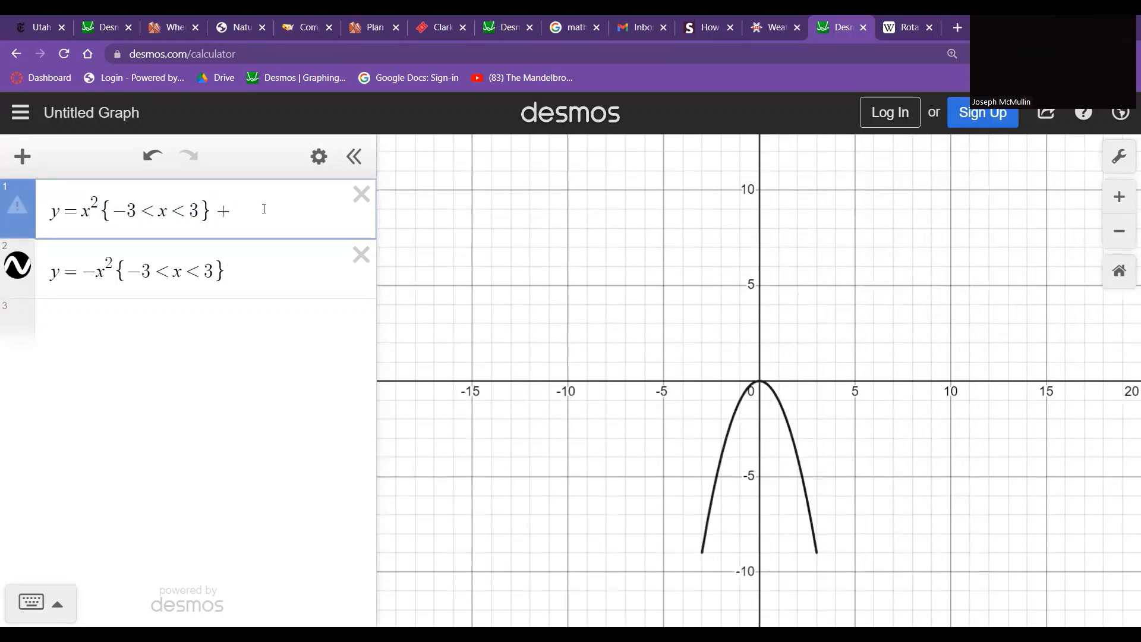
{"action": "type", "text": "3"}
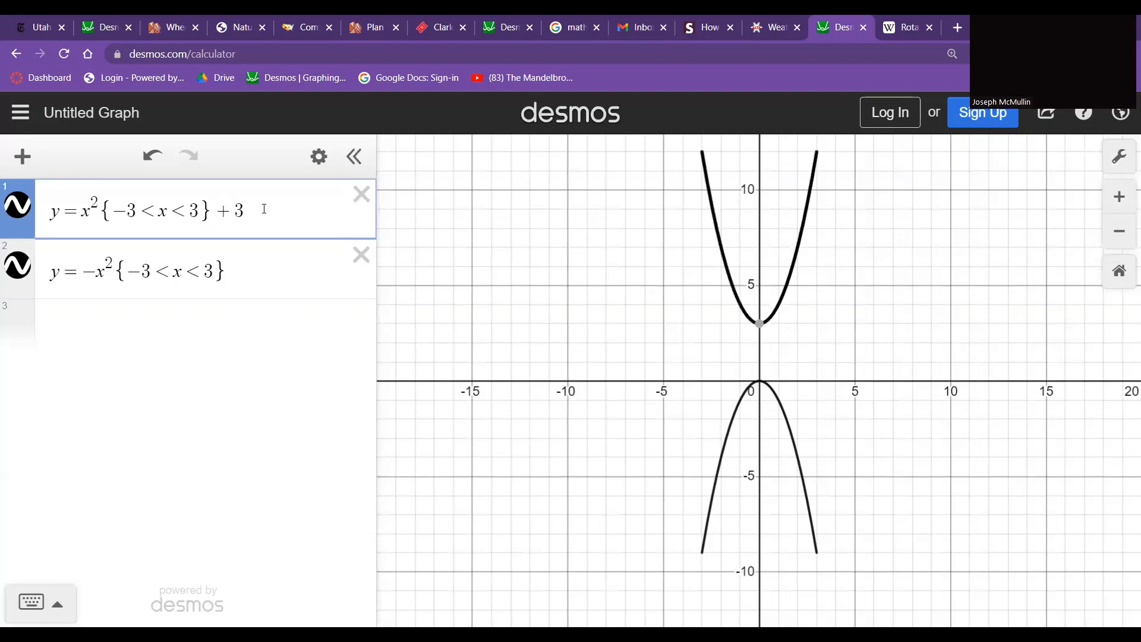
{"action": "key", "text": "BackSpace"}
{"action": "key", "text": "BackSpace"}
{"action": "type", "text": "-3"}
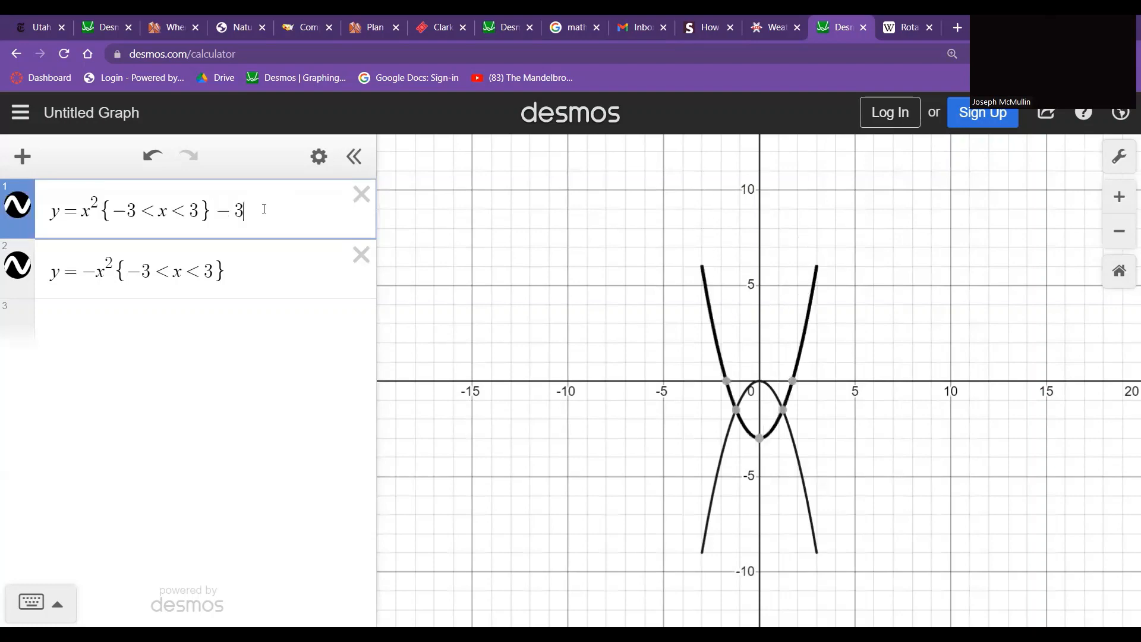
{"action": "left_click", "coordinate": [271, 270]}
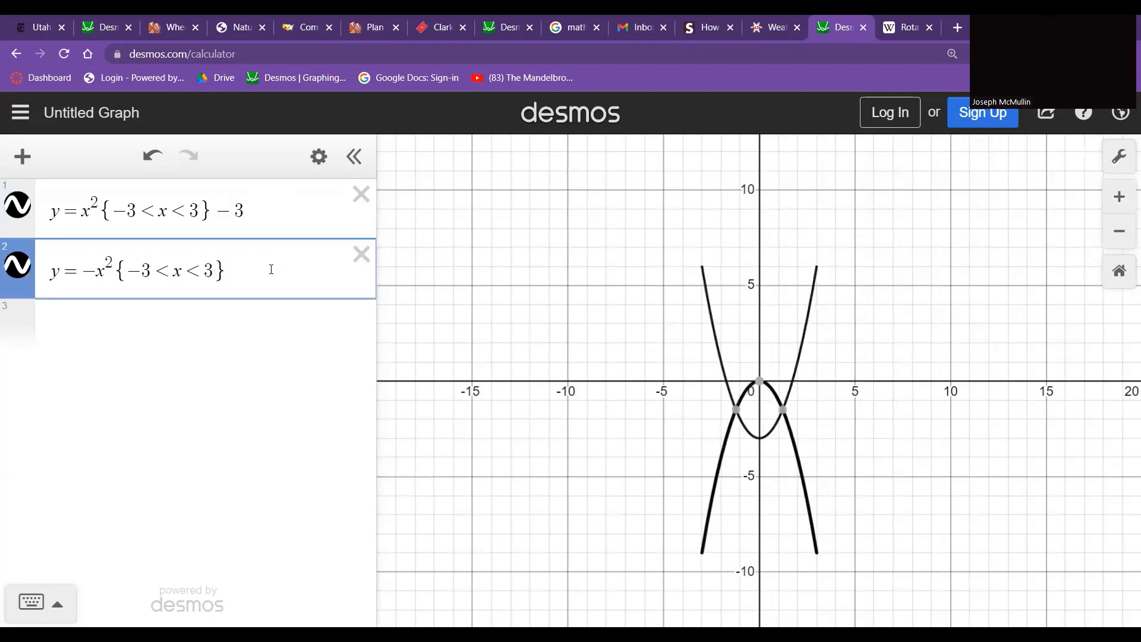
{"action": "type", "text": "+3"}
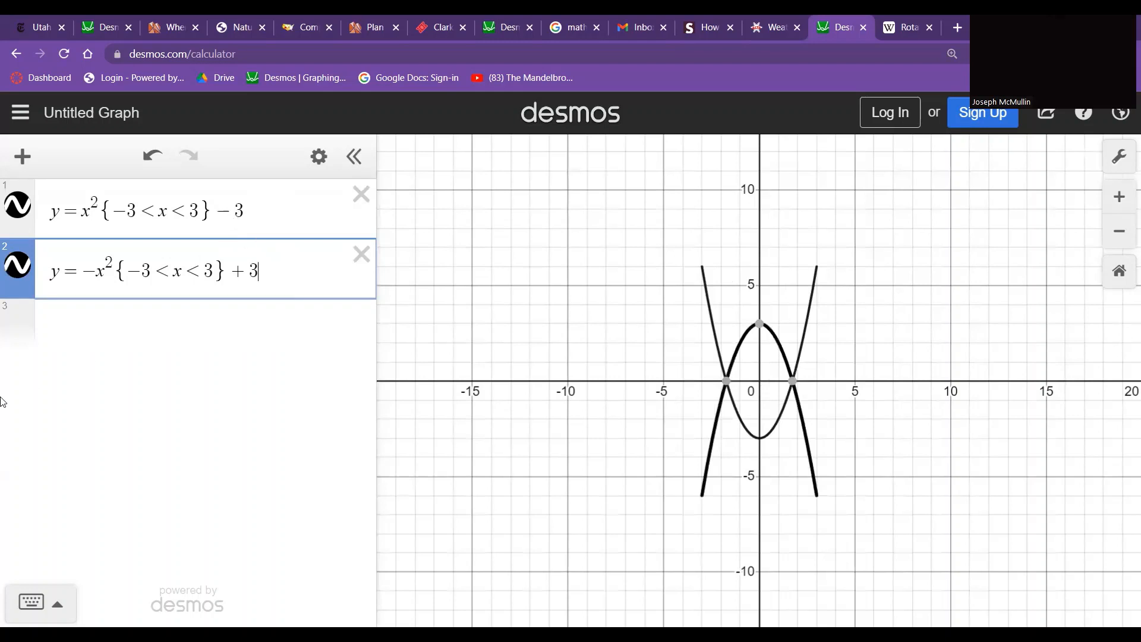
Add the absolute-value function y = |x - 3| + 4 as a third expression.
{"action": "left_click", "coordinate": [104, 335]}
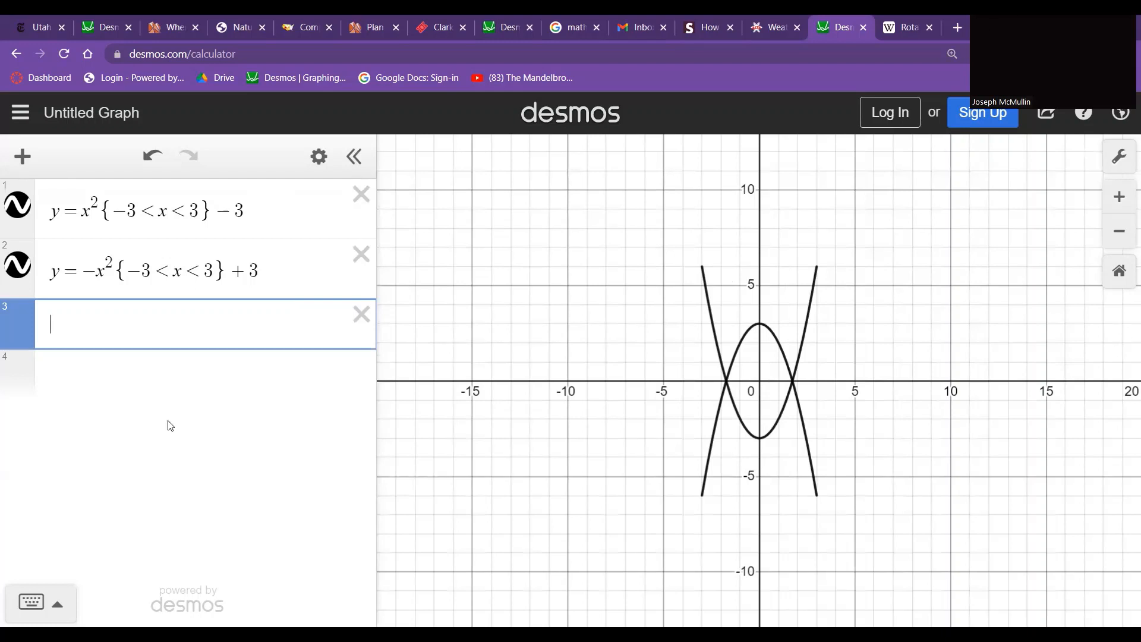
{"action": "type", "text": "y=||"}
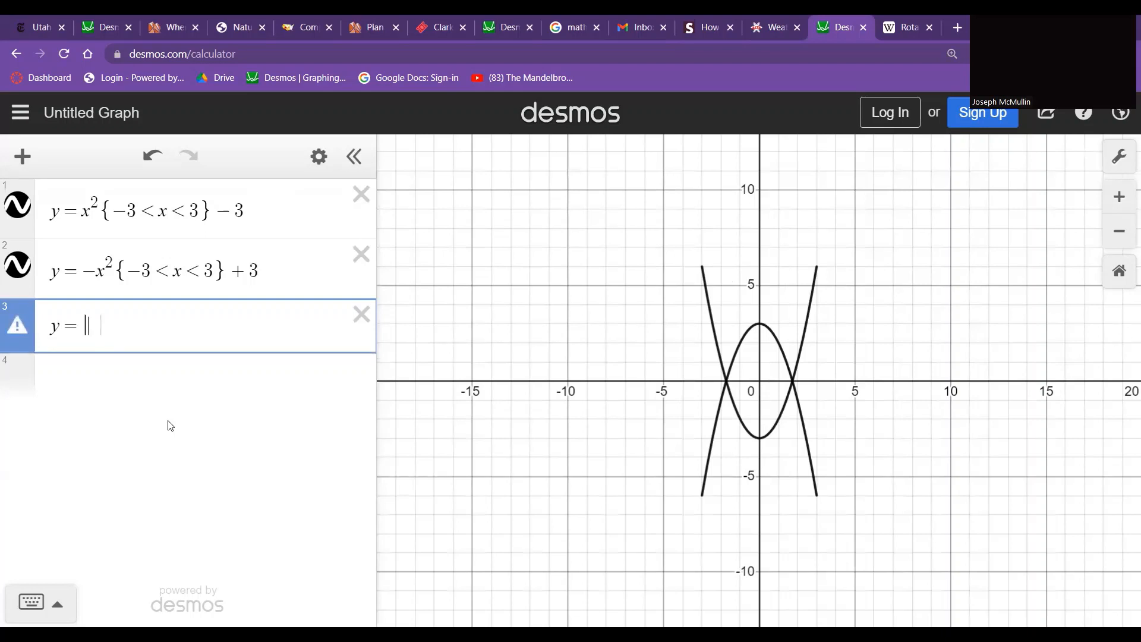
{"action": "key", "text": "BackSpace"}
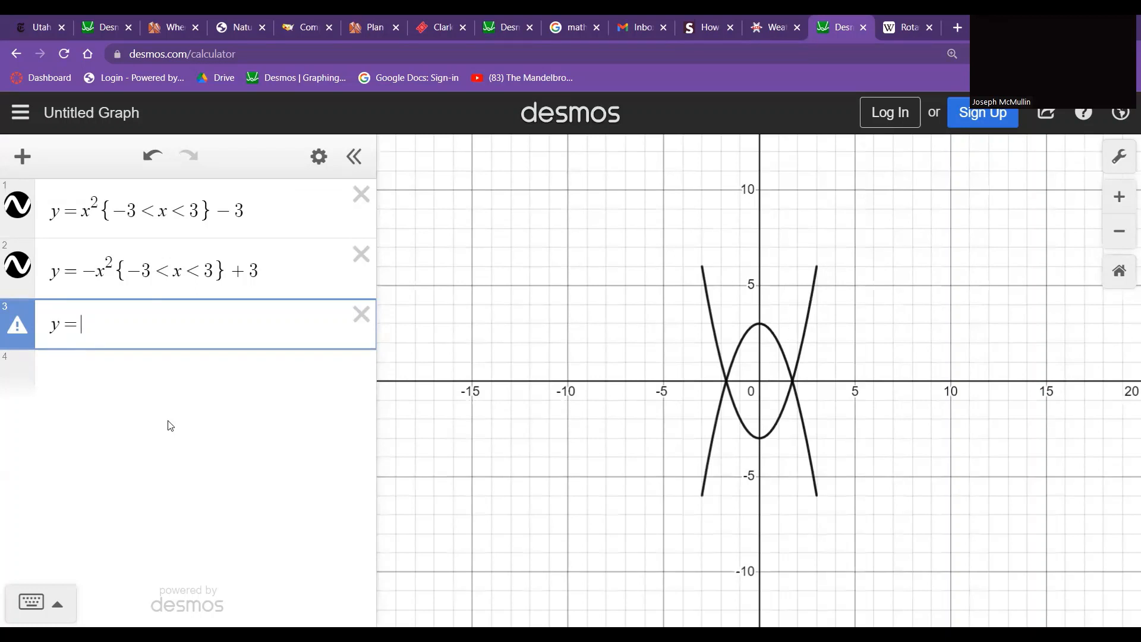
{"action": "type", "text": "|"}
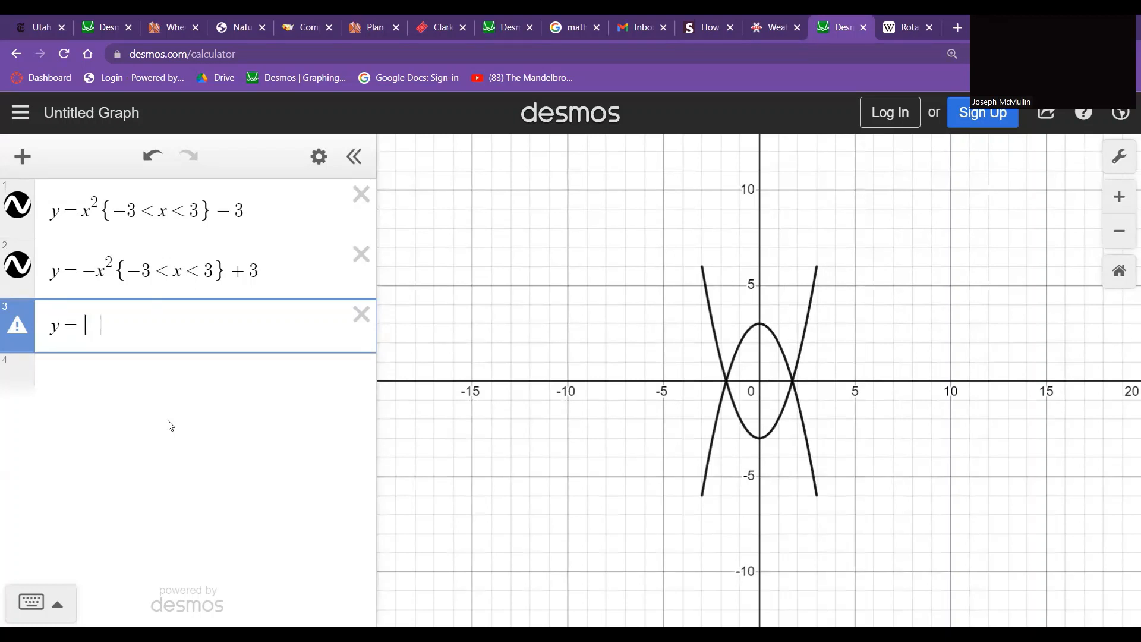
{"action": "type", "text": "x-3|"}
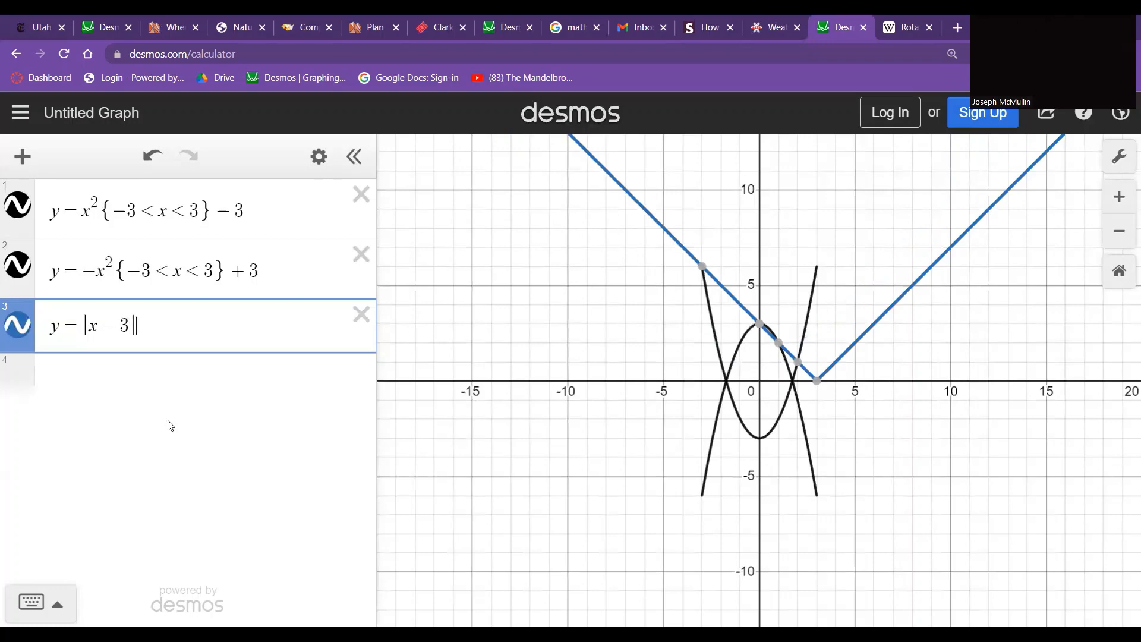
{"action": "key", "text": "Right"}
{"action": "type", "text": "+4"}
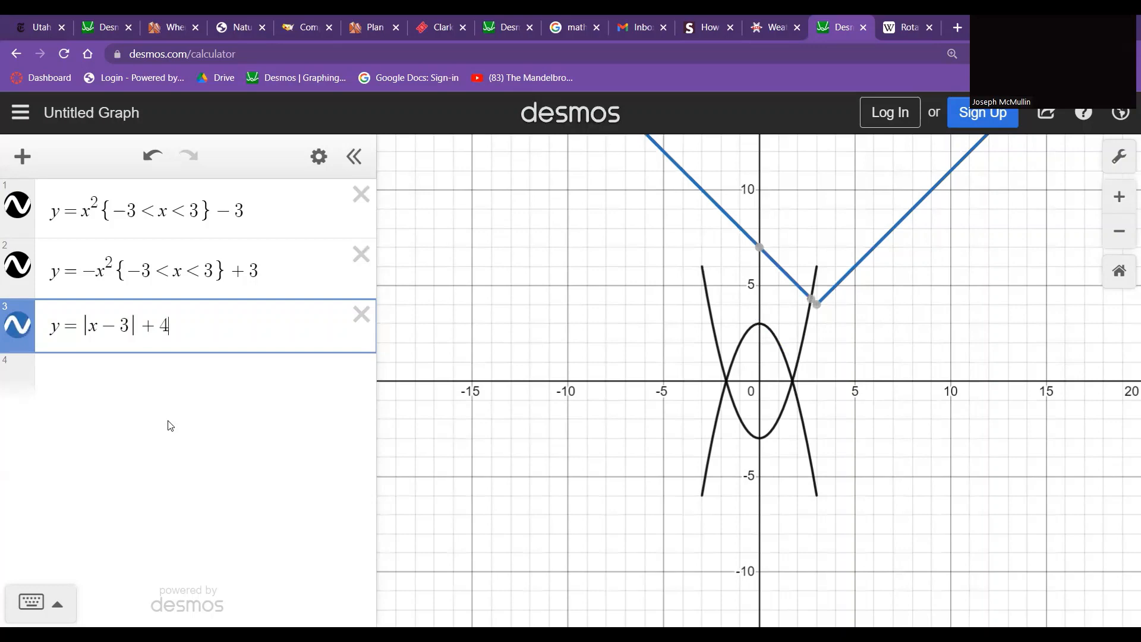
Try 5 as the number subtracted inside the absolute value, and settle on 7.
{"action": "left_click", "coordinate": [132, 326]}
{"action": "key", "text": "BackSpace"}
{"action": "type", "text": "5"}
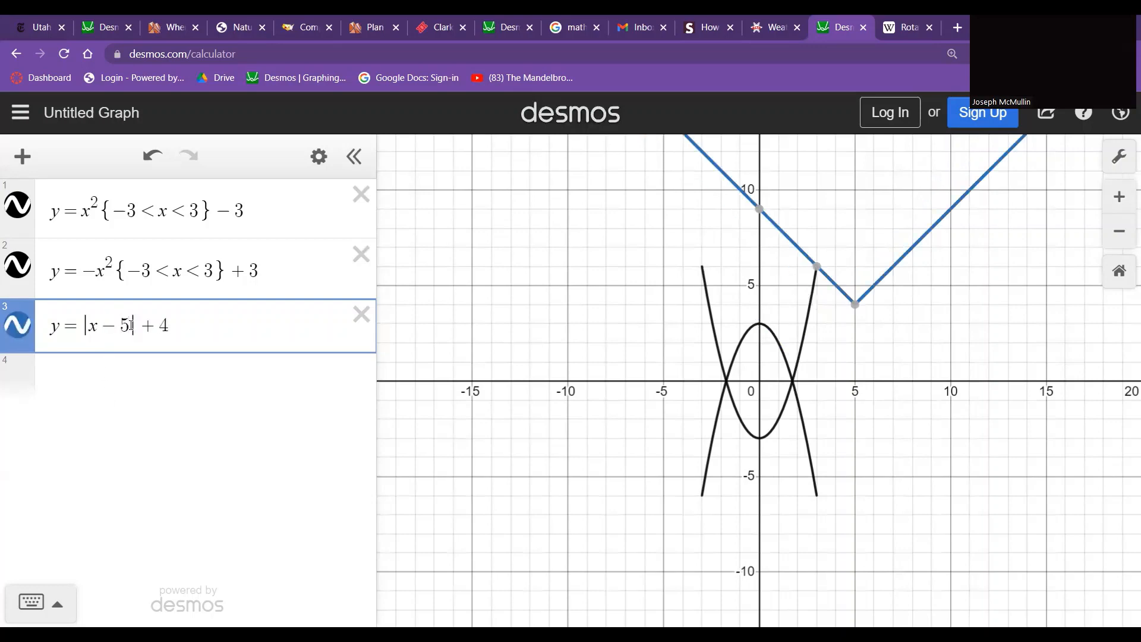
{"action": "key", "text": "BackSpace"}
{"action": "type", "text": "7"}
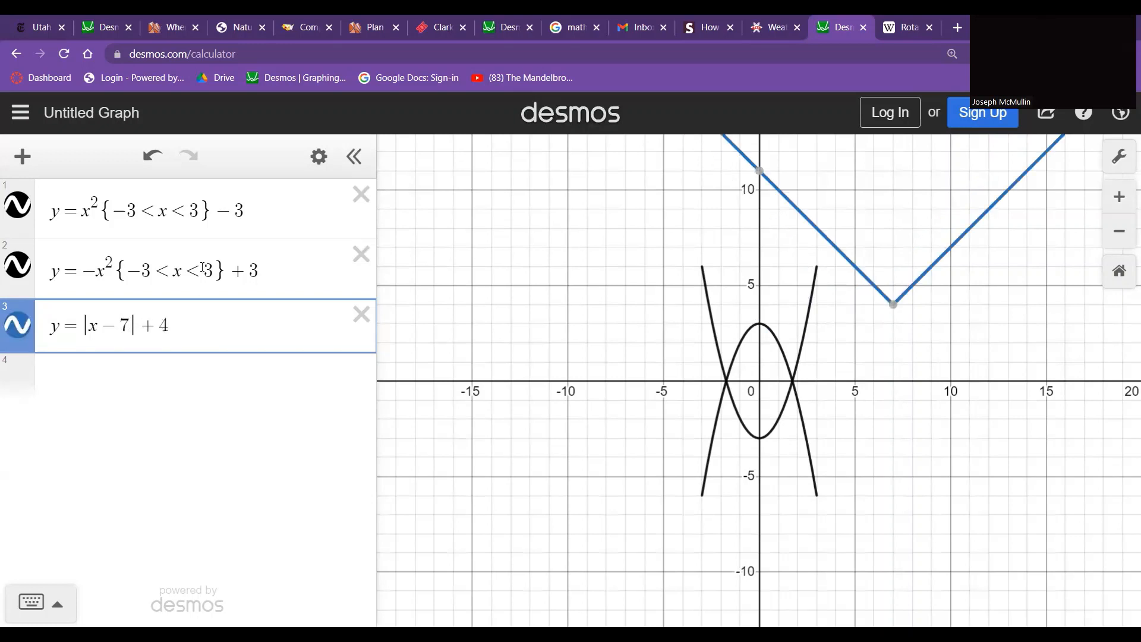
Restrict the absolute-value graph to the range {0 < y < 10}.
{"action": "left_click", "coordinate": [226, 330]}
{"action": "type", "text": "{0"}
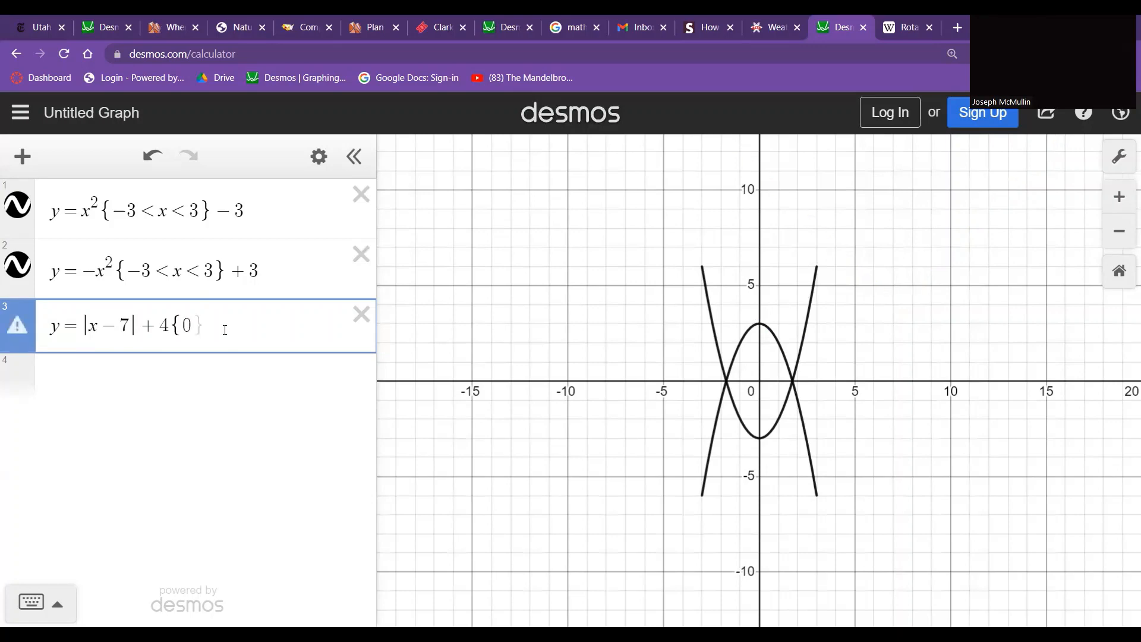
{"action": "type", "text": " < y "}
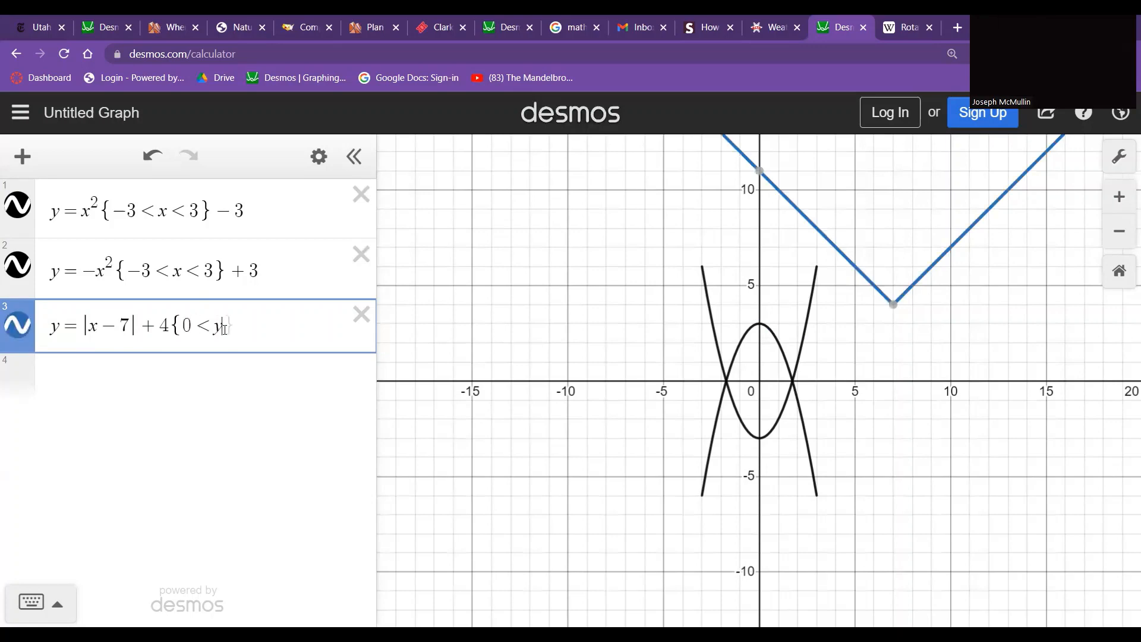
{"action": "type", "text": "< 10"}
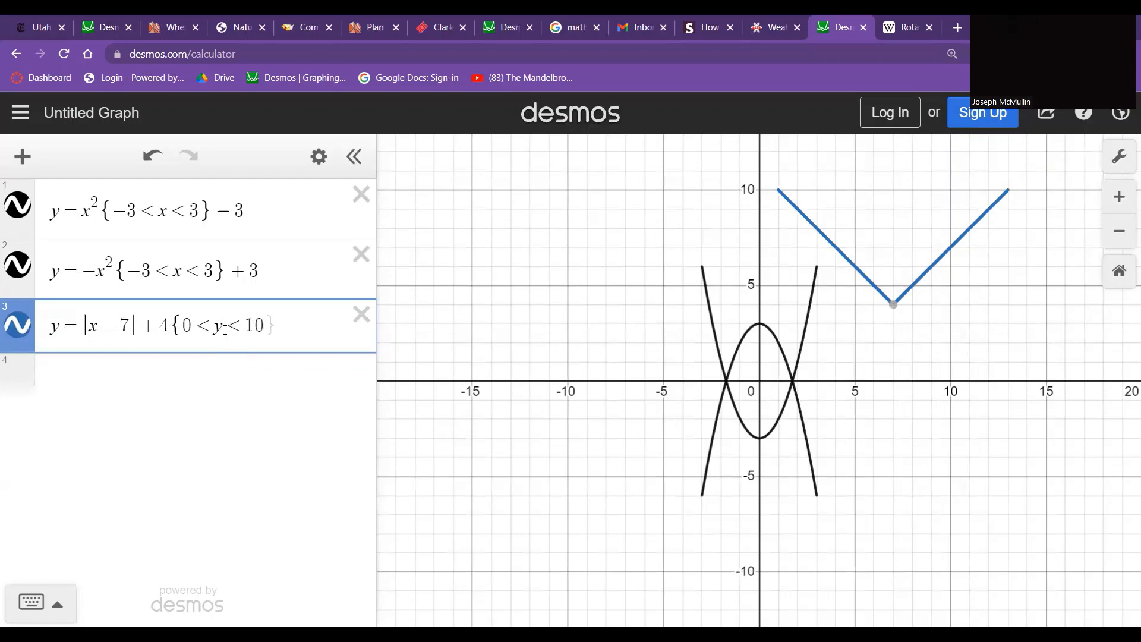
{"action": "type", "text": "}"}
Duplicate the absolute-value expression as a fourth expression and change its inside to x + 7.
{"action": "left_click_drag", "start_coordinate": [289, 328], "coordinate": [45, 332]}
{"action": "left_click", "coordinate": [58, 380]}
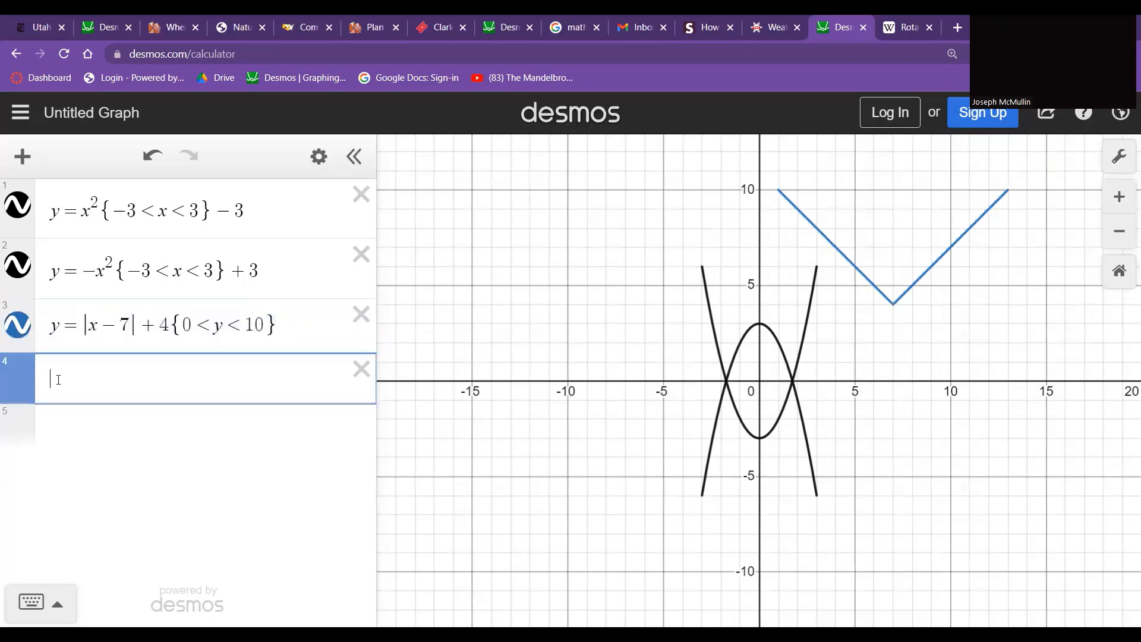
{"action": "key", "text": "ctrl+v"}
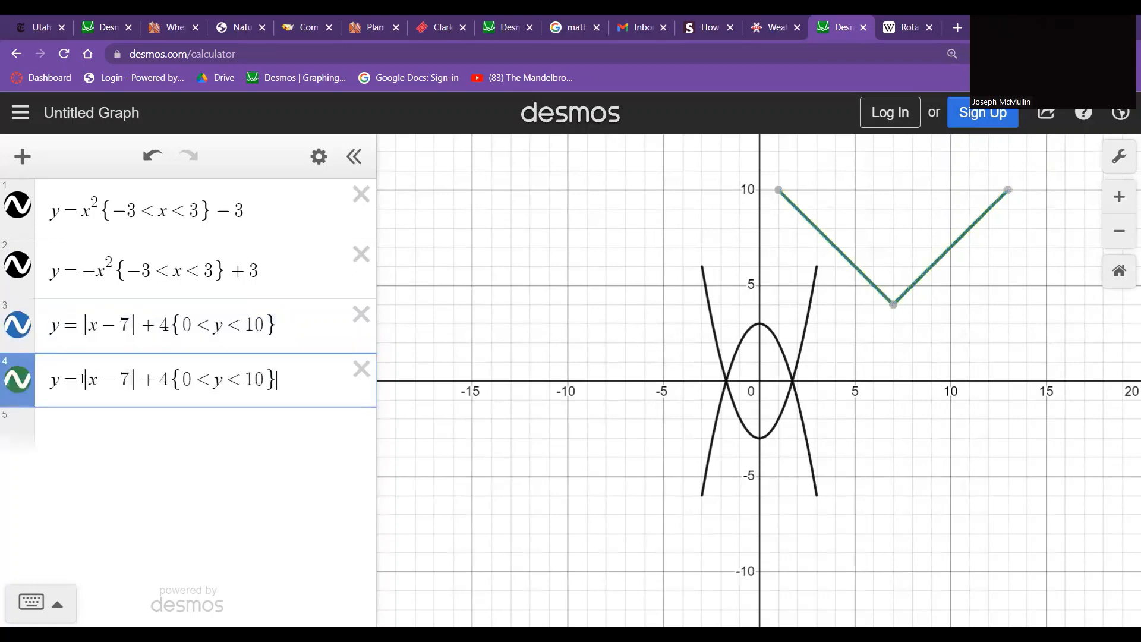
{"action": "left_click", "coordinate": [119, 378]}
{"action": "key", "text": "BackSpace"}
{"action": "type", "text": "+"}
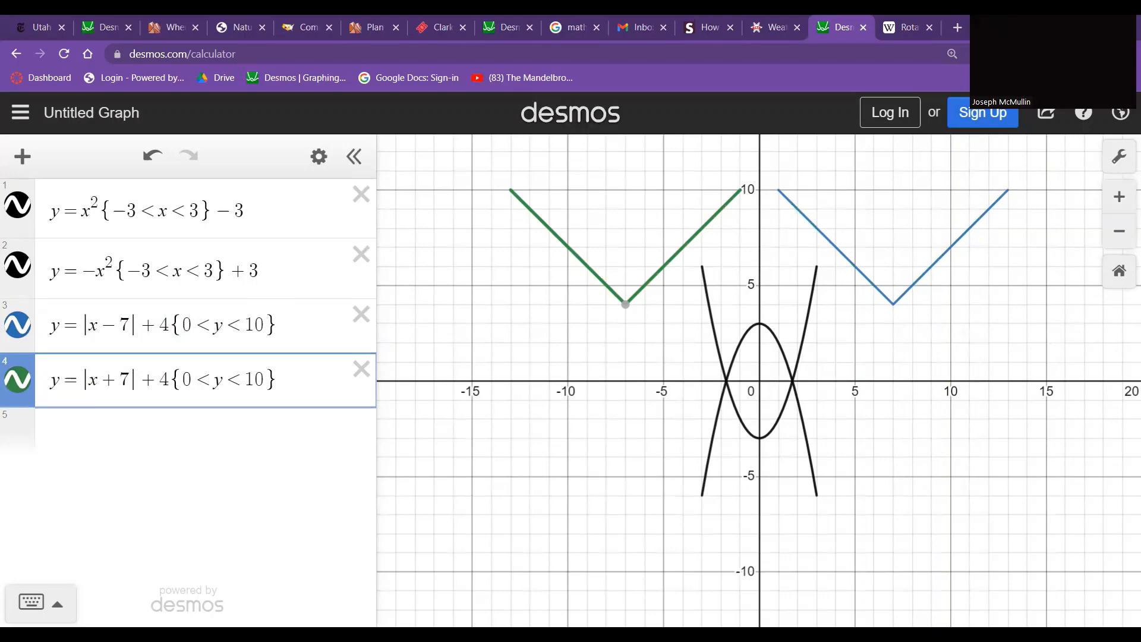
Insert a table as the fifth item and enter (-10, -5) as its first point.
{"action": "left_click", "coordinate": [56, 422]}
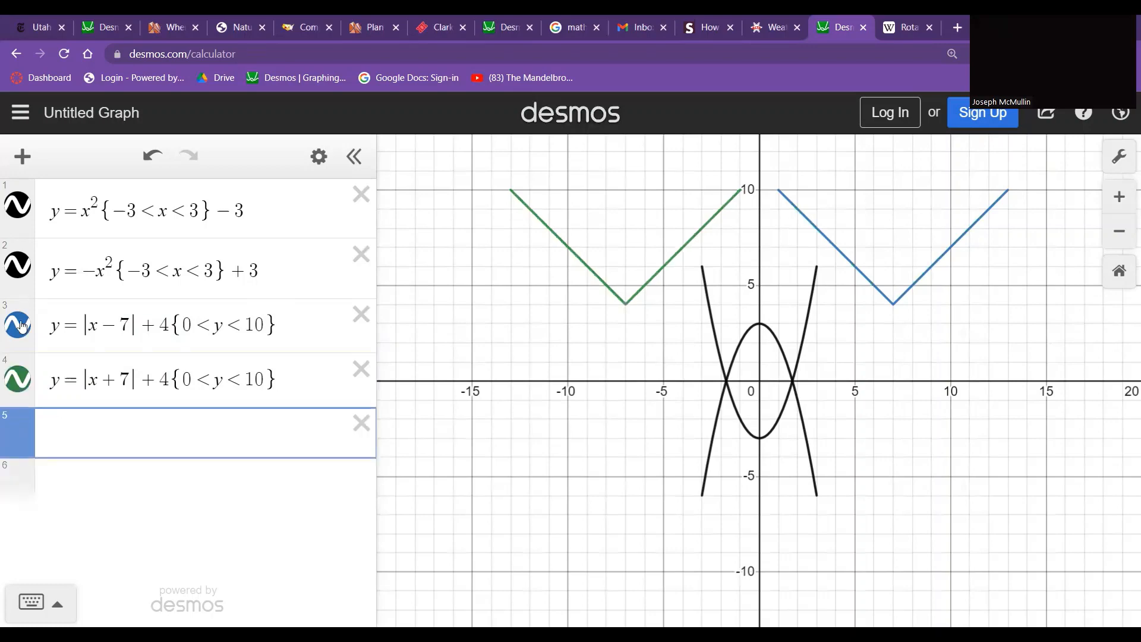
{"action": "left_click", "coordinate": [24, 156]}
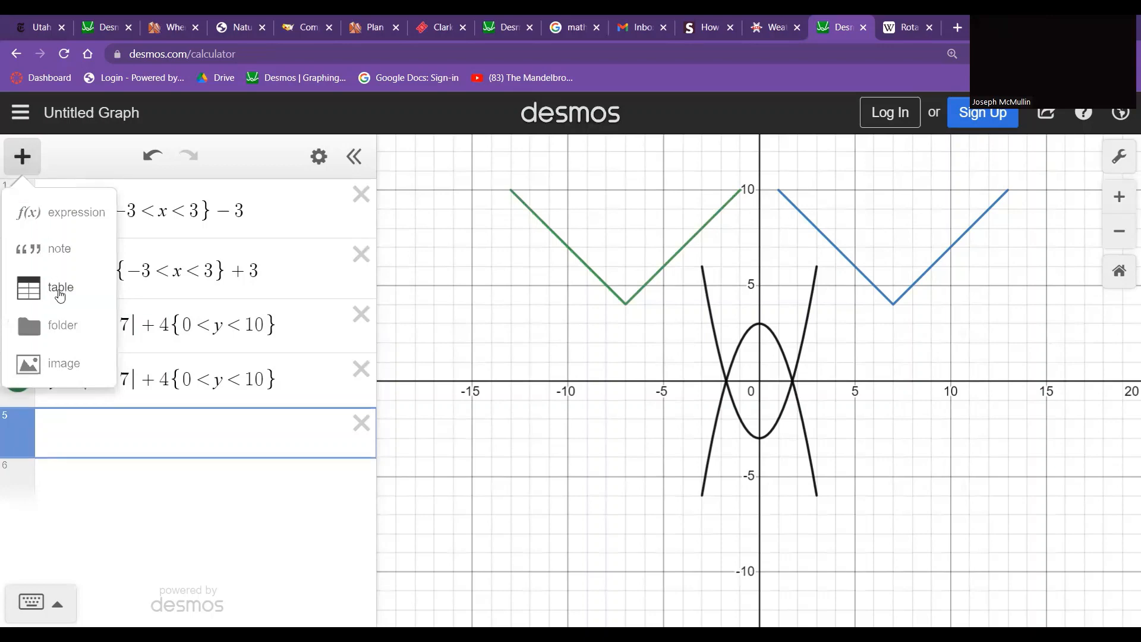
{"action": "left_click", "coordinate": [59, 287]}
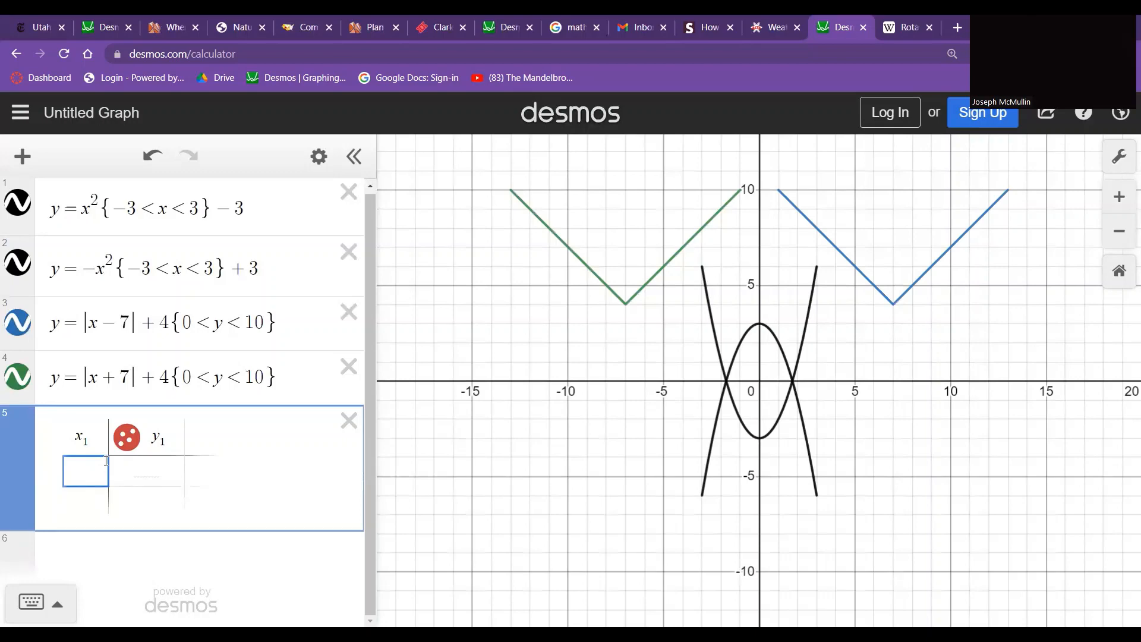
{"action": "type", "text": "-10"}
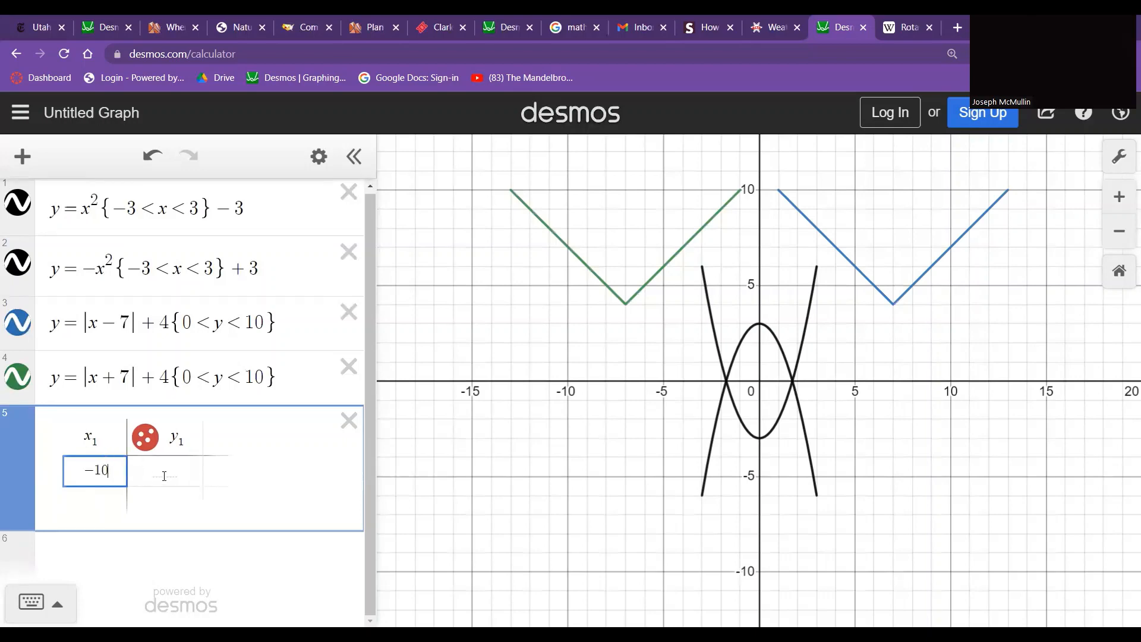
{"action": "left_click", "coordinate": [164, 475]}
{"action": "type", "text": "-5"}
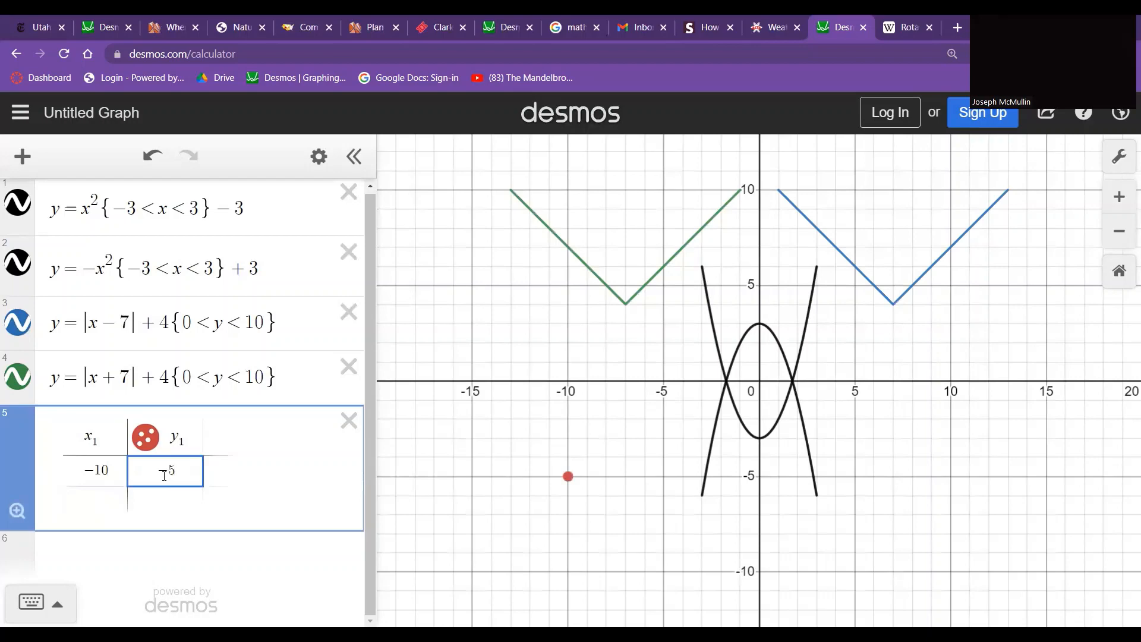
Add the points (-5, -5) and (-7, -10) as the table's second and third rows.
{"action": "left_click", "coordinate": [100, 509]}
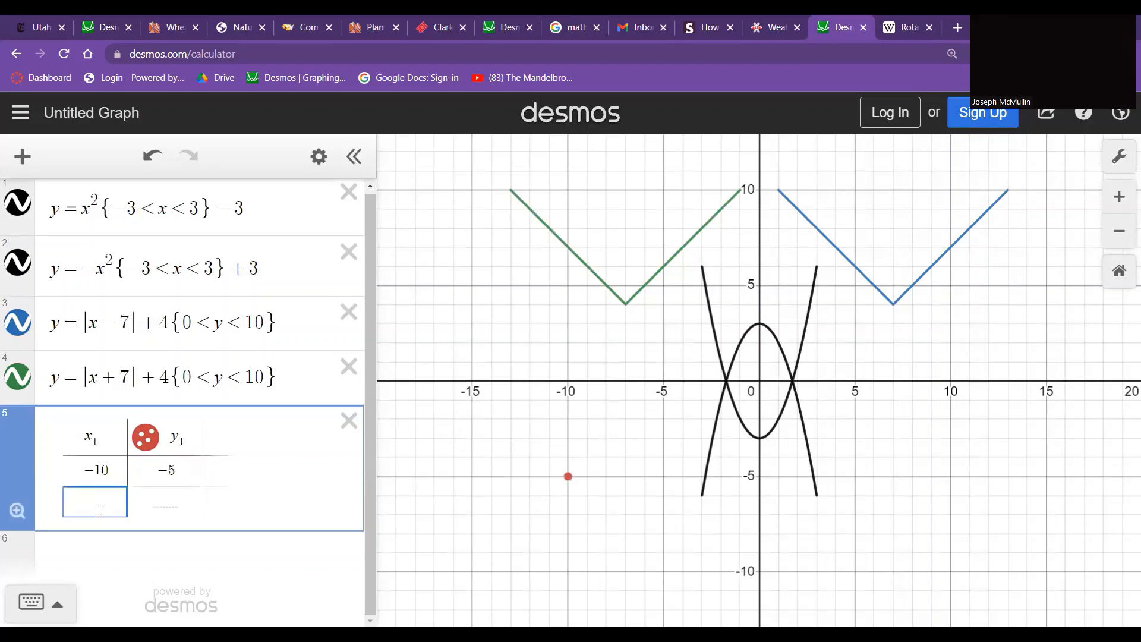
{"action": "type", "text": "-5"}
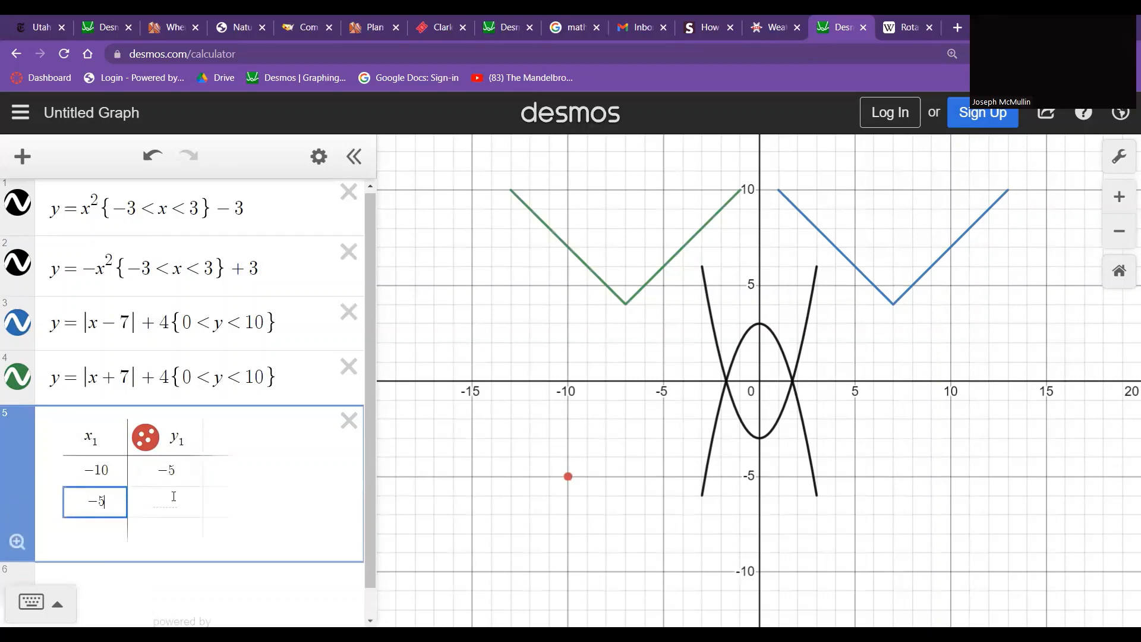
{"action": "left_click", "coordinate": [171, 509]}
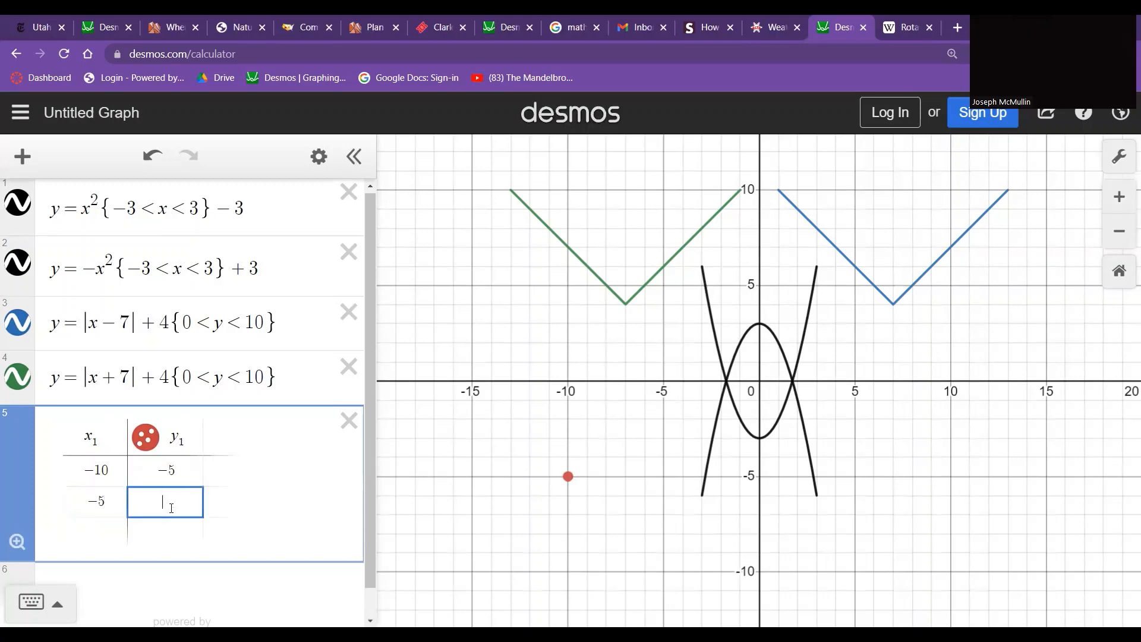
{"action": "type", "text": "-5"}
{"action": "left_click", "coordinate": [96, 530]}
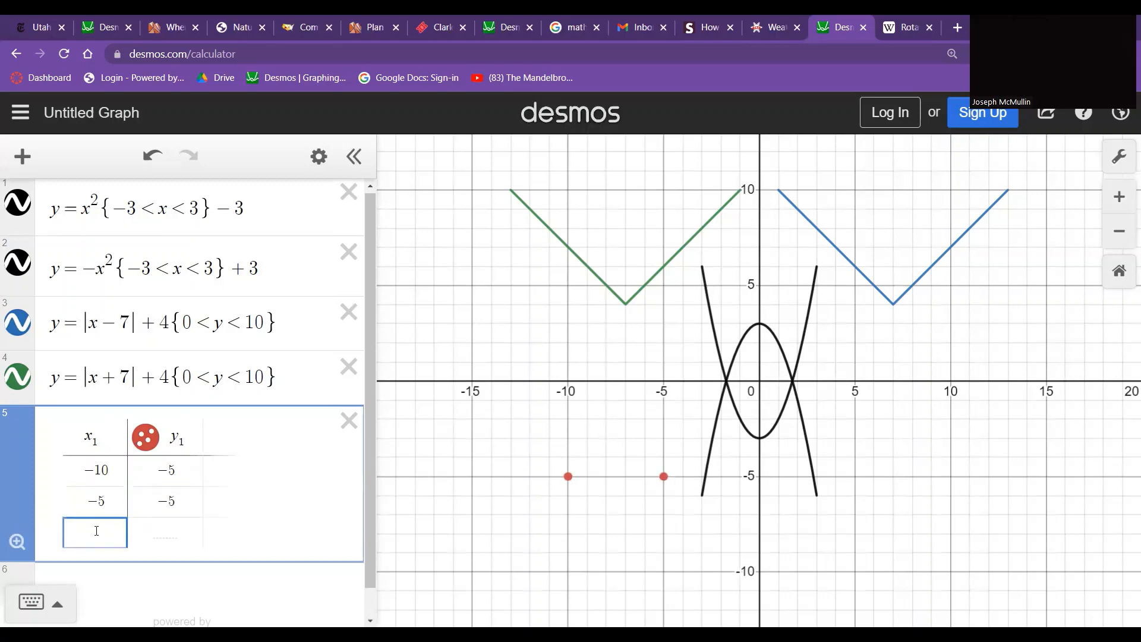
{"action": "type", "text": "-7"}
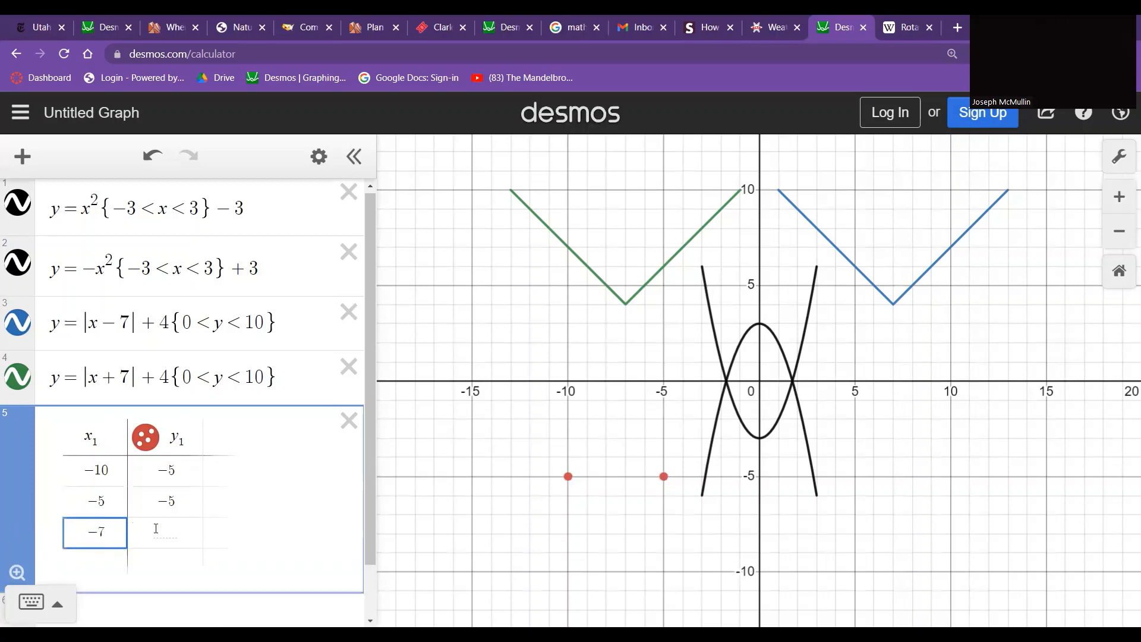
{"action": "left_click", "coordinate": [156, 529]}
{"action": "type", "text": "-10"}
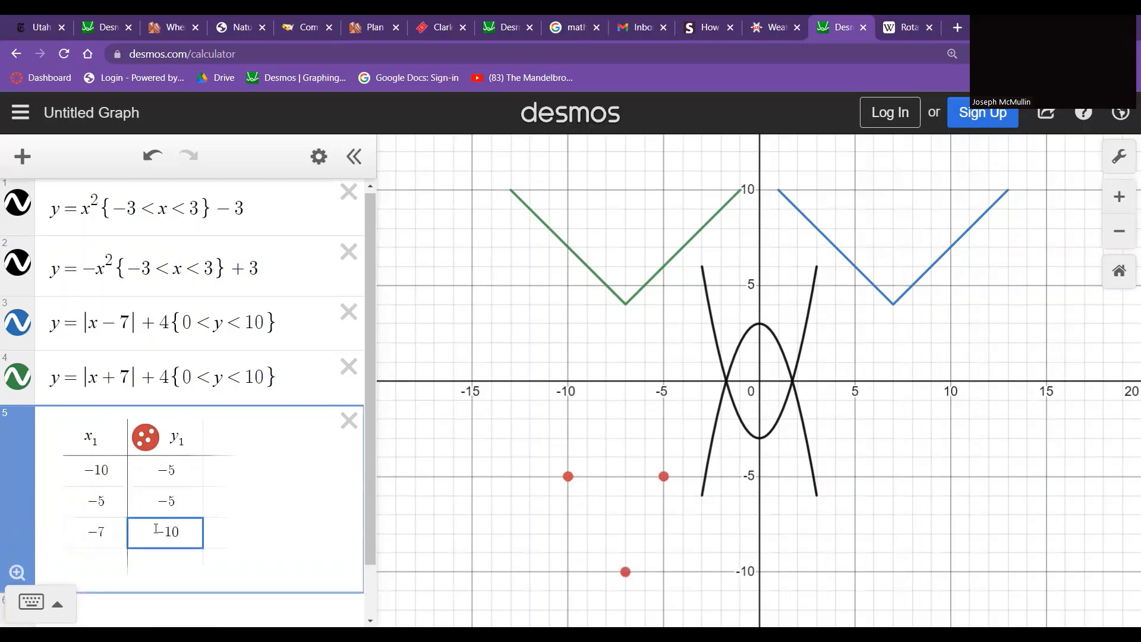
{"action": "scroll", "coordinate": [155, 528], "scroll_direction": "down", "scroll_amount": 1}
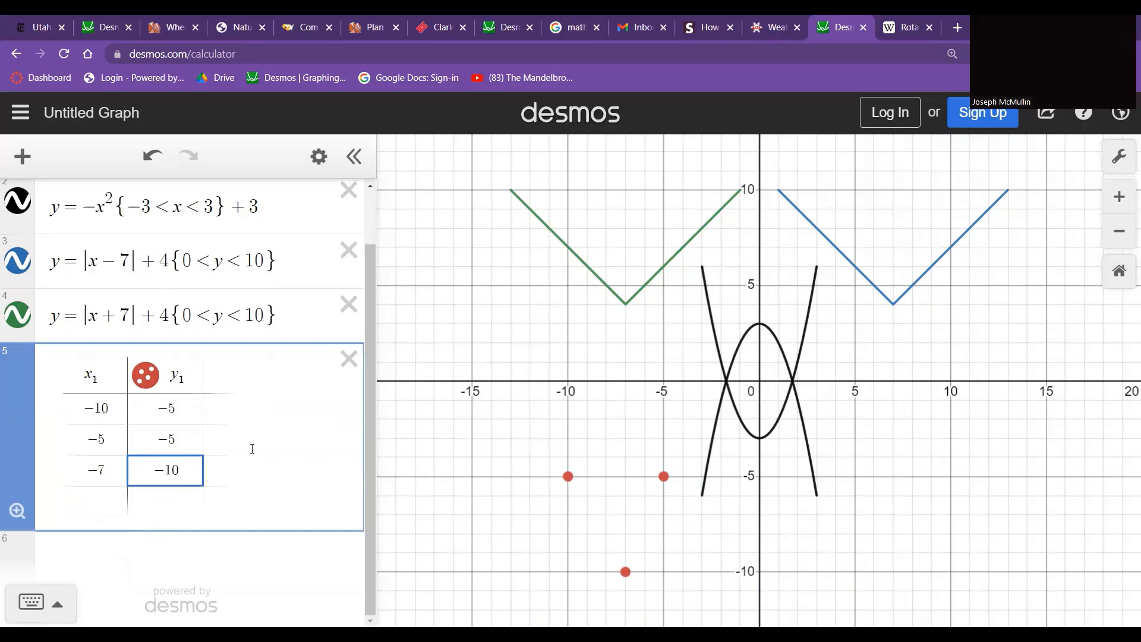
Draw a polygon through the table's points with polygon(x1,y1), and hide the table's point markers.
{"action": "left_click", "coordinate": [104, 552]}
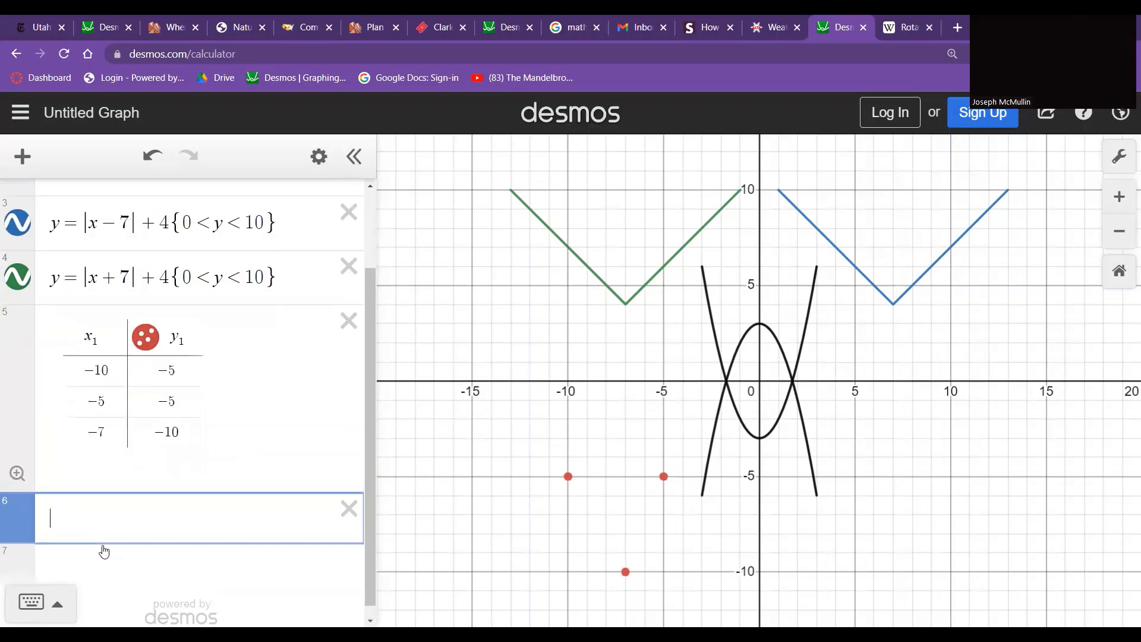
{"action": "type", "text": "polygon("}
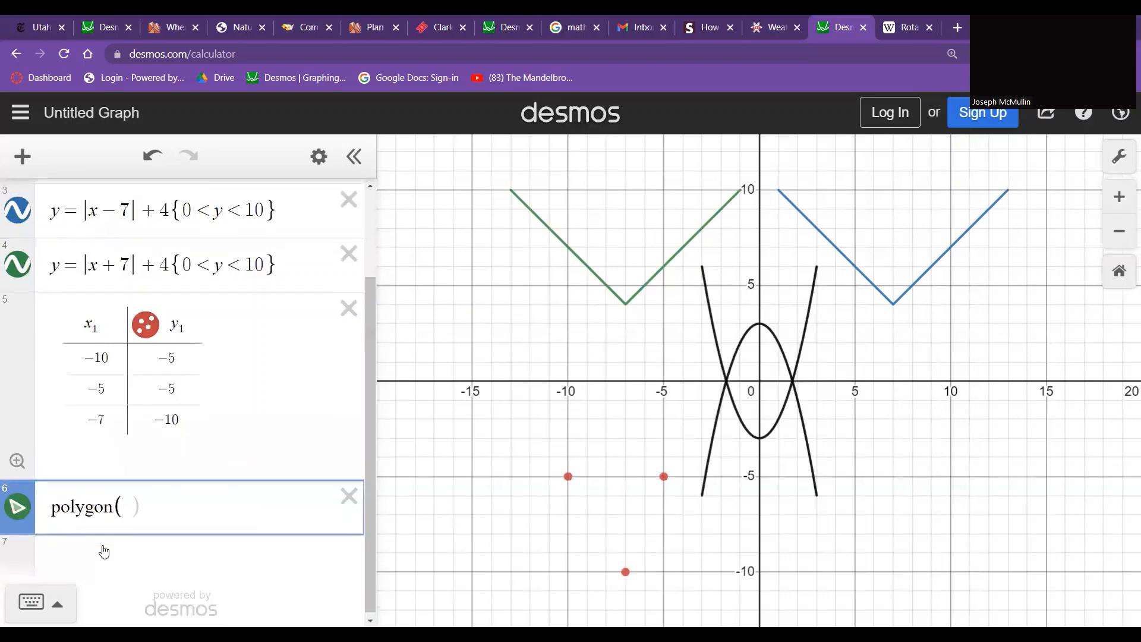
{"action": "type", "text": "x1,"}
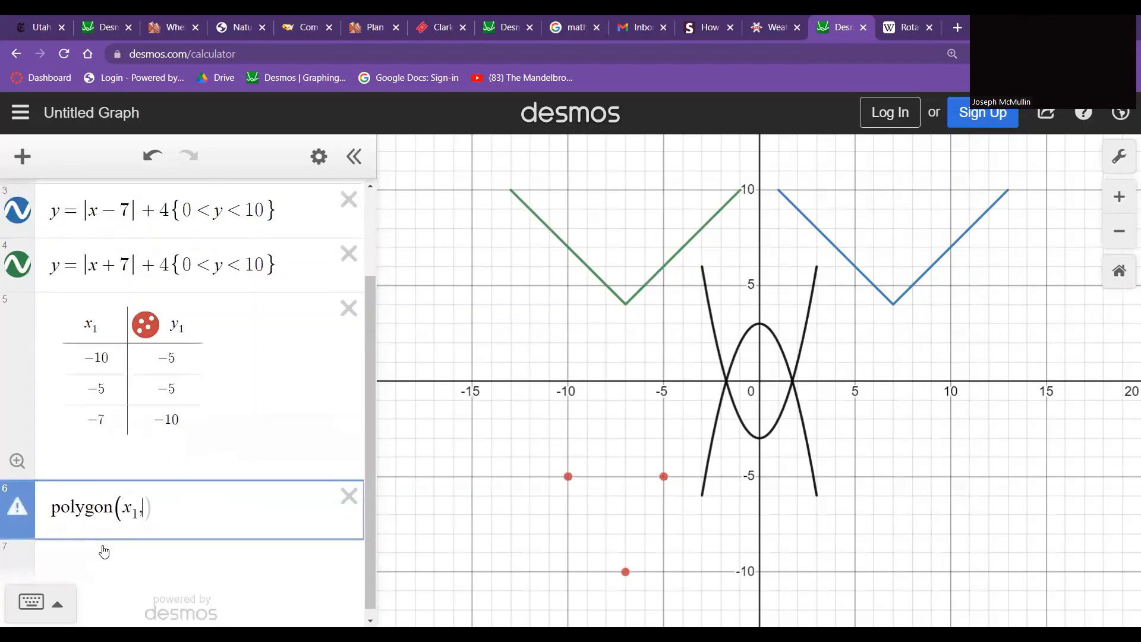
{"action": "type", "text": "y1)"}
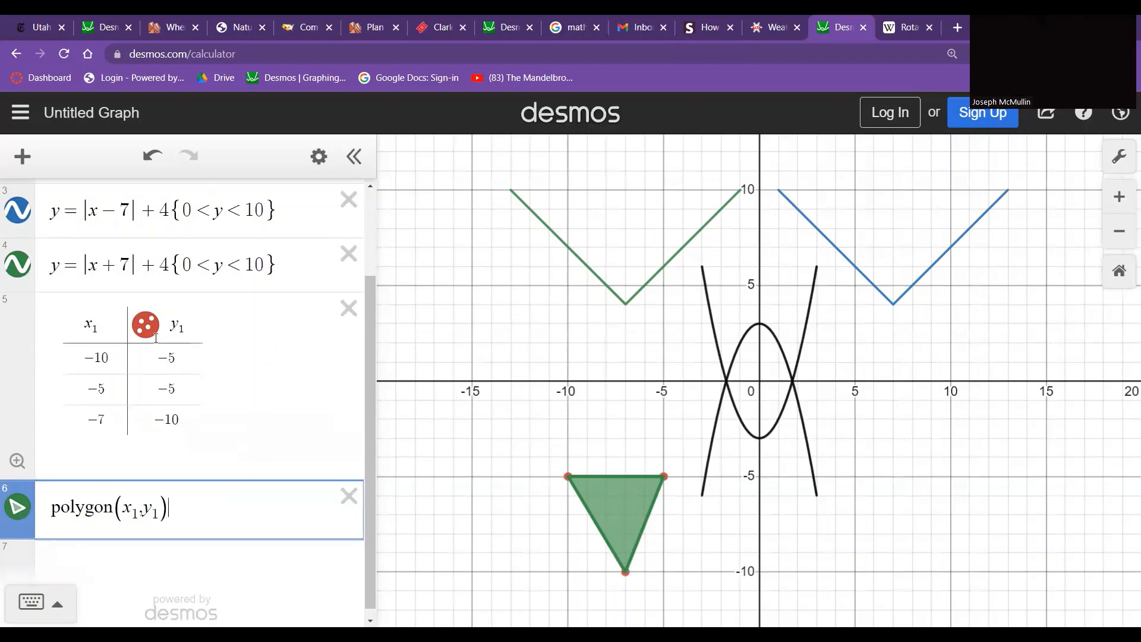
{"action": "left_click", "coordinate": [137, 328]}
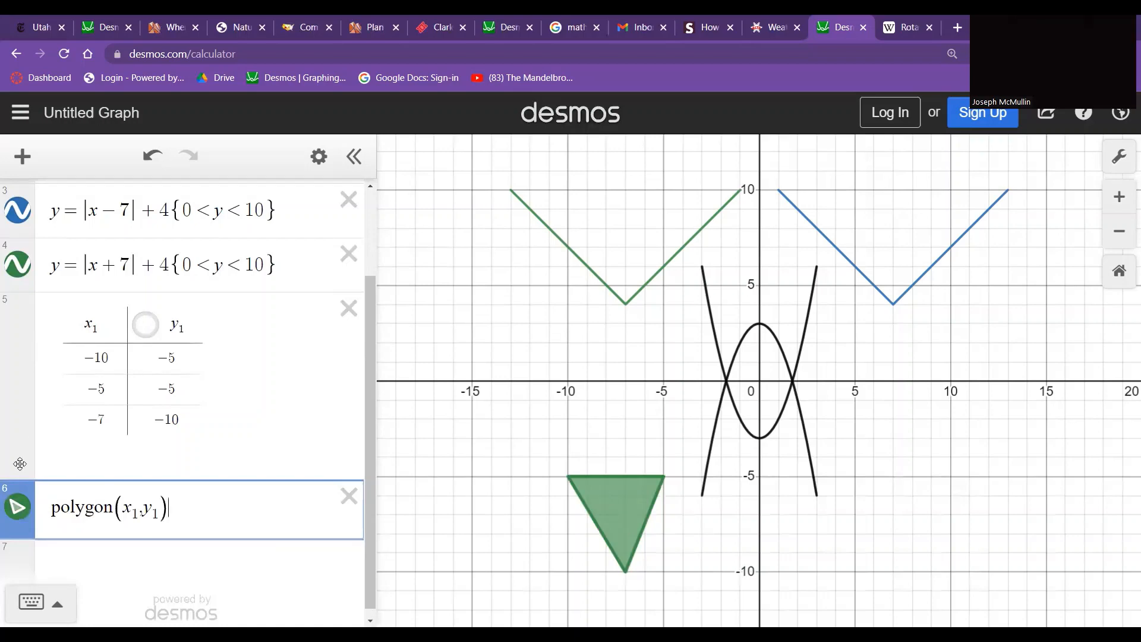
Change the polygon's colour to purple.
{"action": "left_click", "coordinate": [315, 161]}
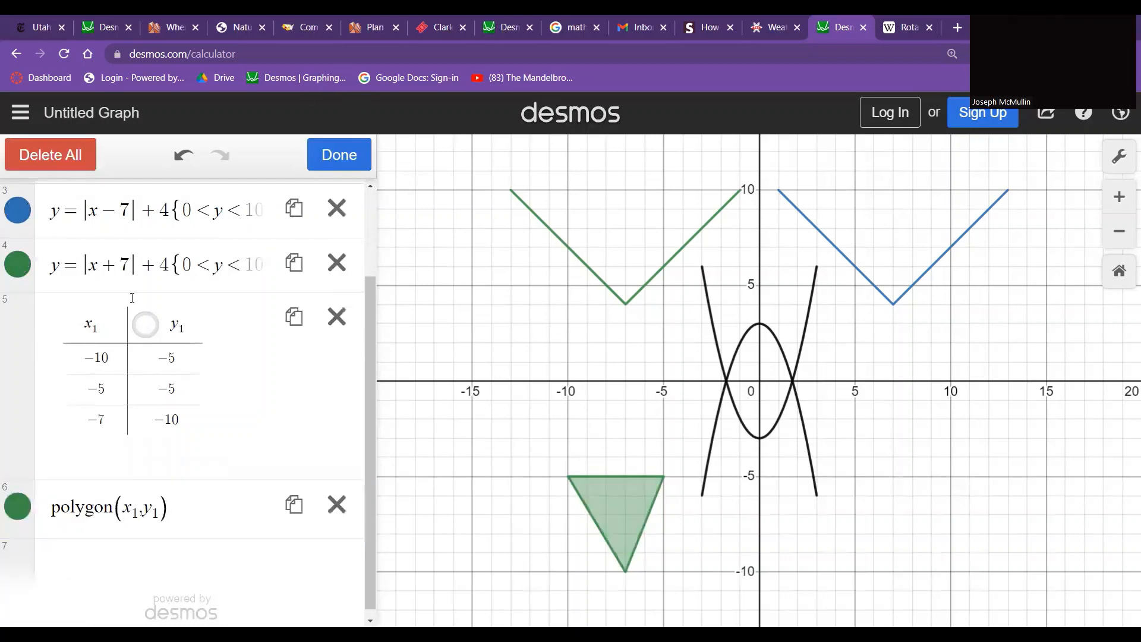
{"action": "left_click", "coordinate": [17, 506]}
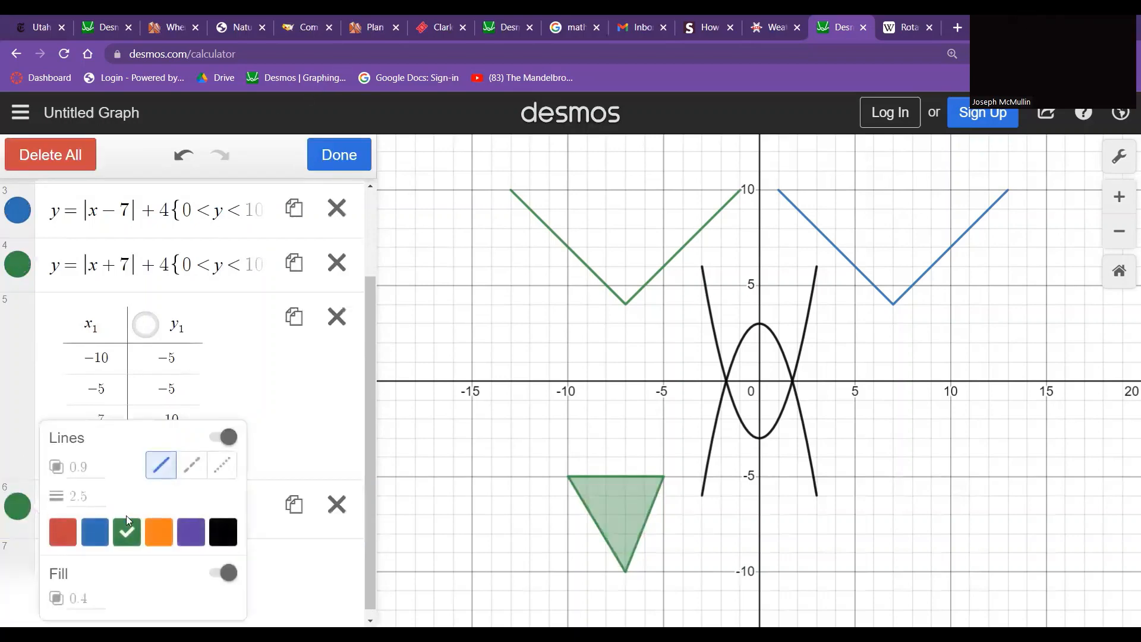
{"action": "left_click", "coordinate": [201, 534]}
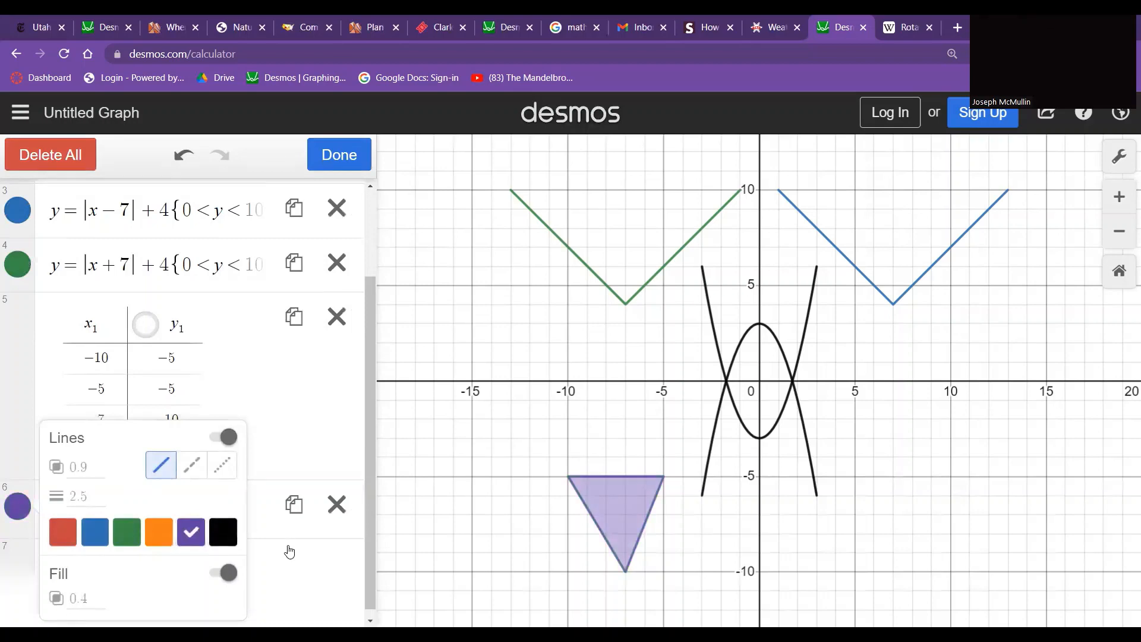
{"action": "left_click", "coordinate": [289, 550]}
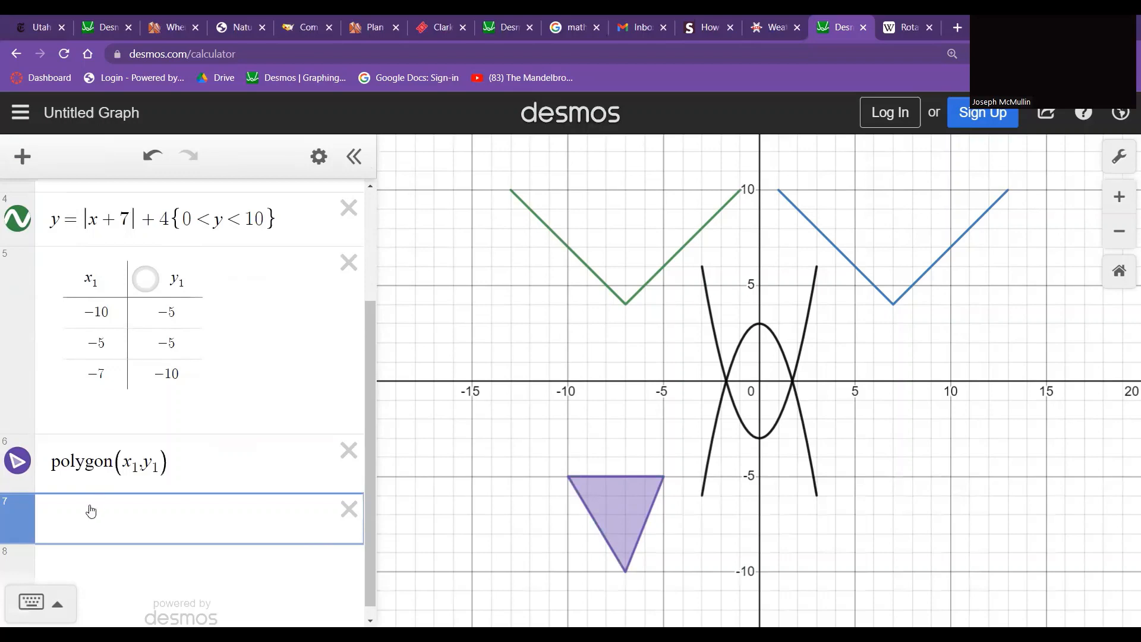
Add the line y = (x - 3) + 4 as the seventh expression and plot the point (3,4) below it.
{"action": "type", "text": "y="}
{"action": "type", "text": "(x-3)"}
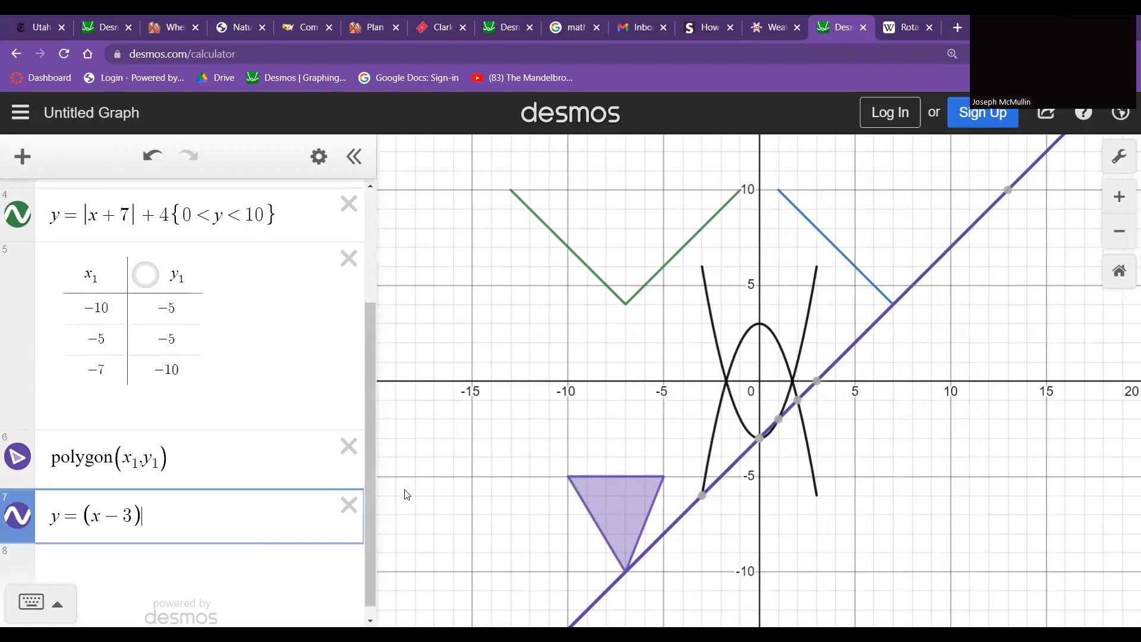
{"action": "type", "text": "-4"}
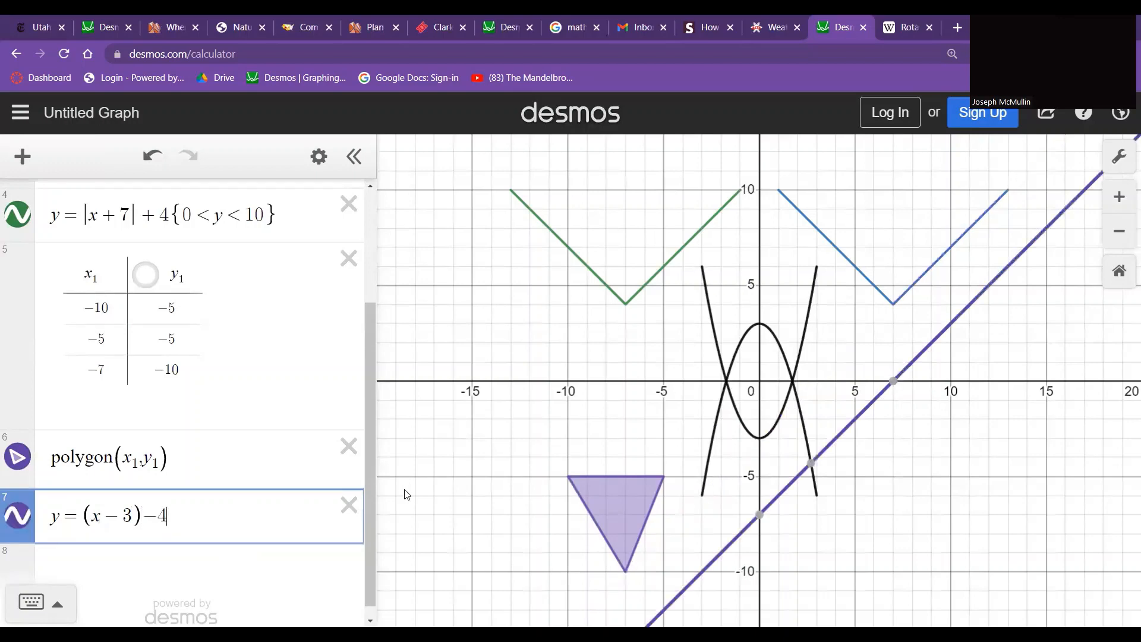
{"action": "key", "text": "BackSpace"}
{"action": "key", "text": "BackSpace"}
{"action": "type", "text": "+4"}
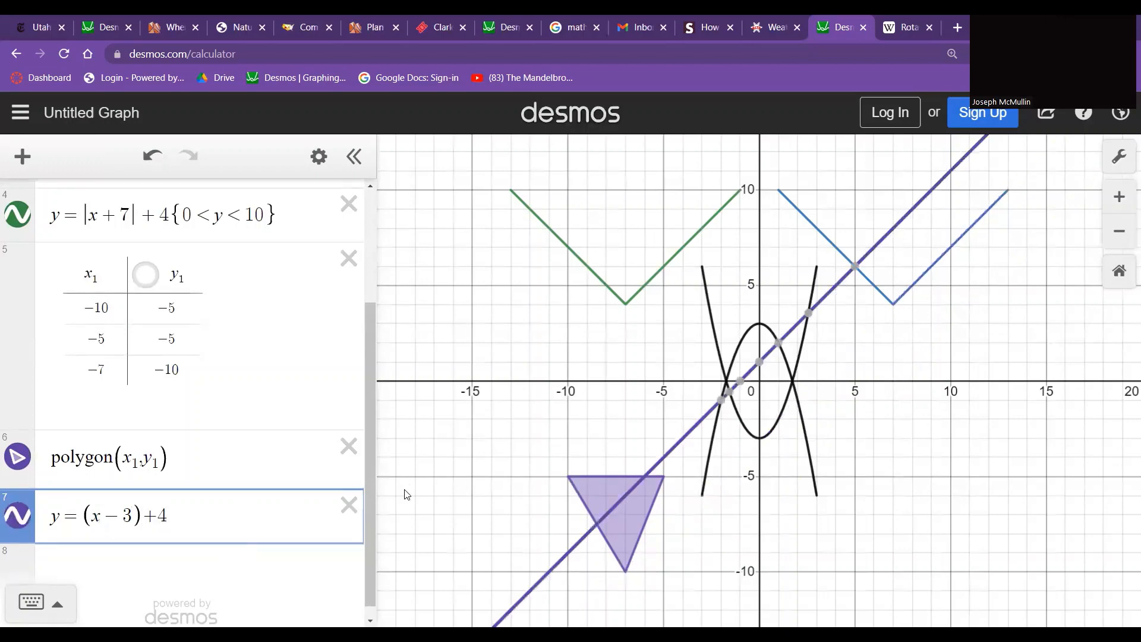
{"action": "key", "text": "Return"}
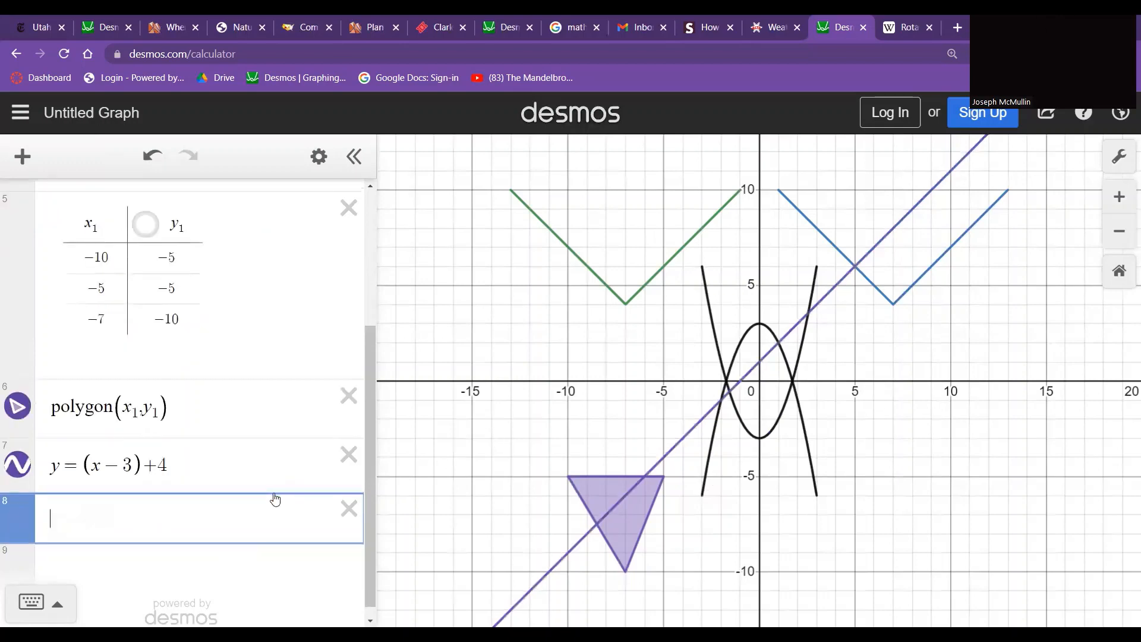
{"action": "type", "text": "(3,4"}
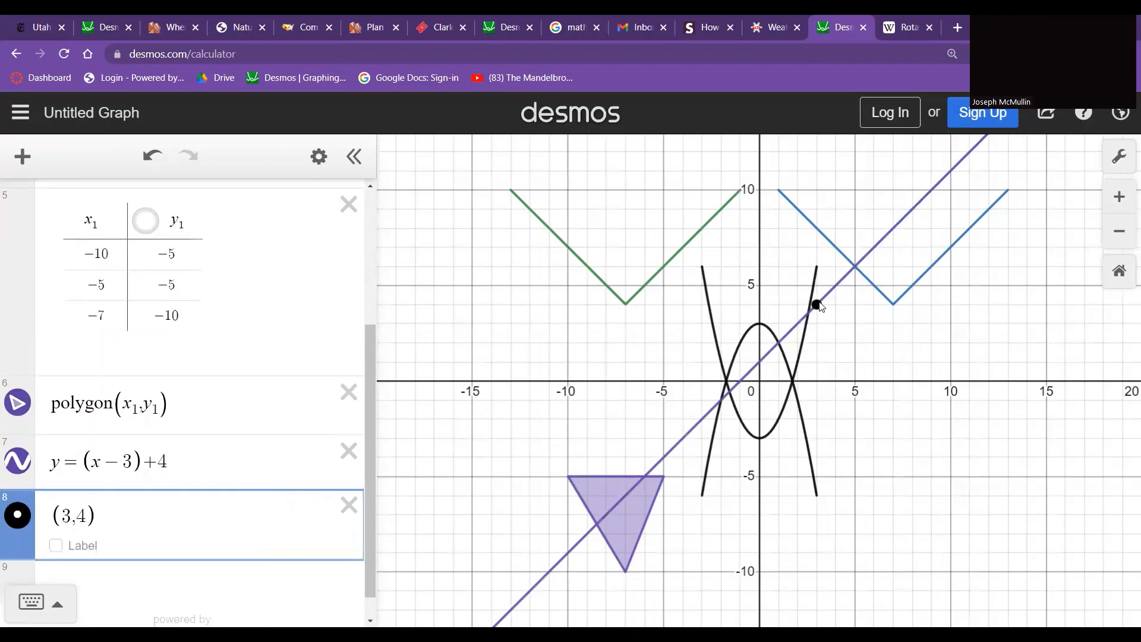
Try 2 as the slope in front of the line's (x - 3) term, and settle on 8.
{"action": "left_click", "coordinate": [83, 466]}
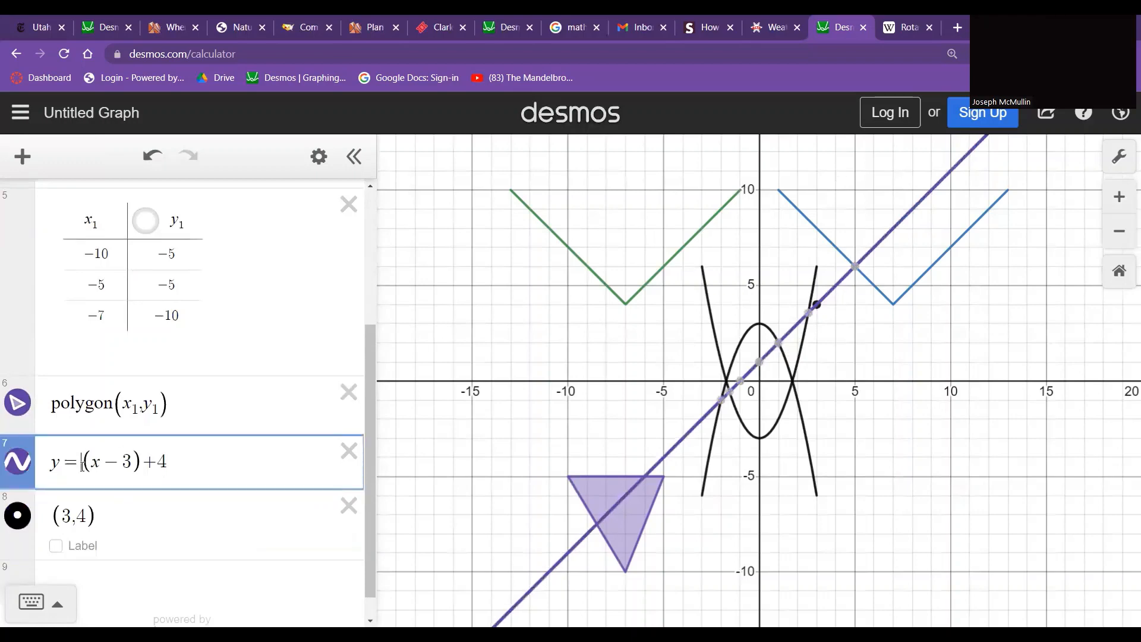
{"action": "type", "text": "2"}
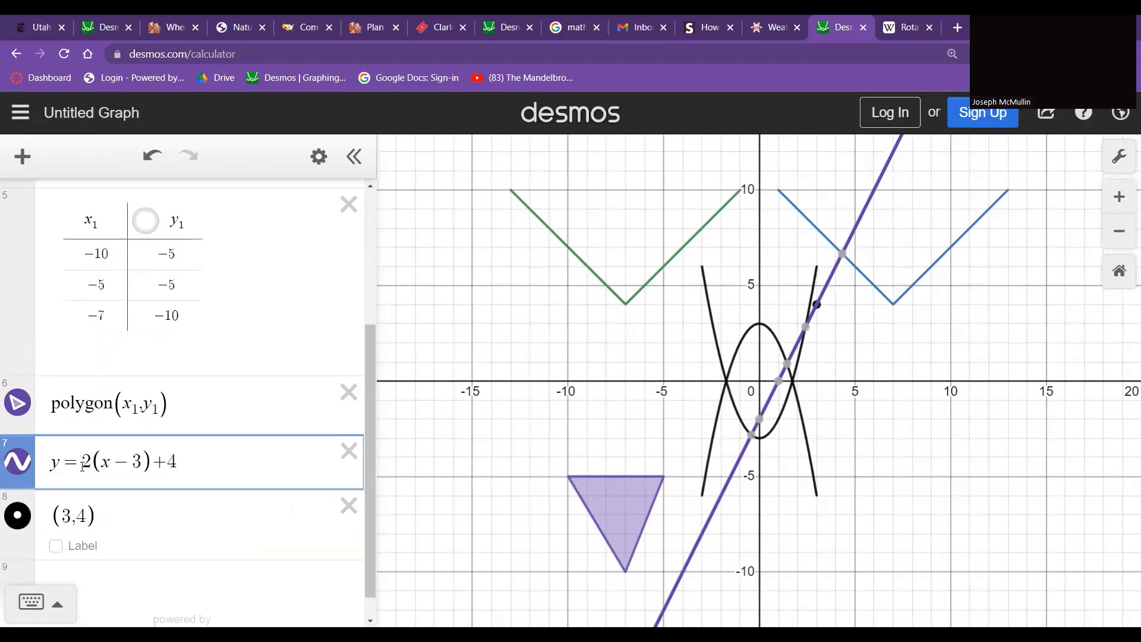
{"action": "key", "text": "BackSpace"}
{"action": "type", "text": "8"}
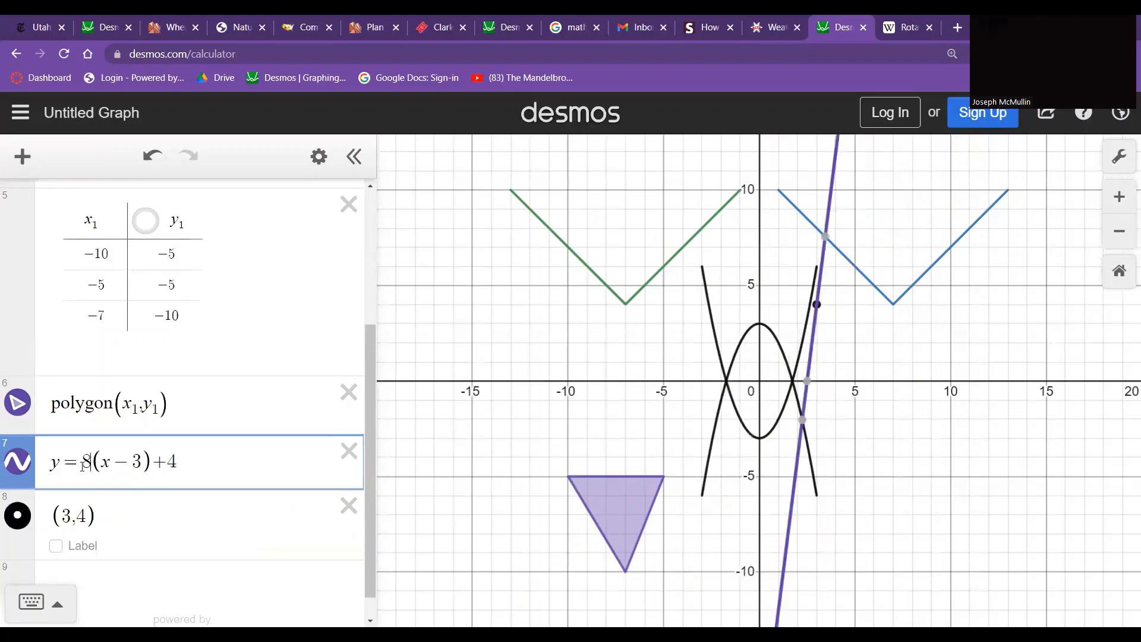
Restrict the line to the range {5 < y < 10} and hide the point (3,4).
{"action": "left_click", "coordinate": [239, 453]}
{"action": "type", "text": "{"}
{"action": "type", "text": "5<"}
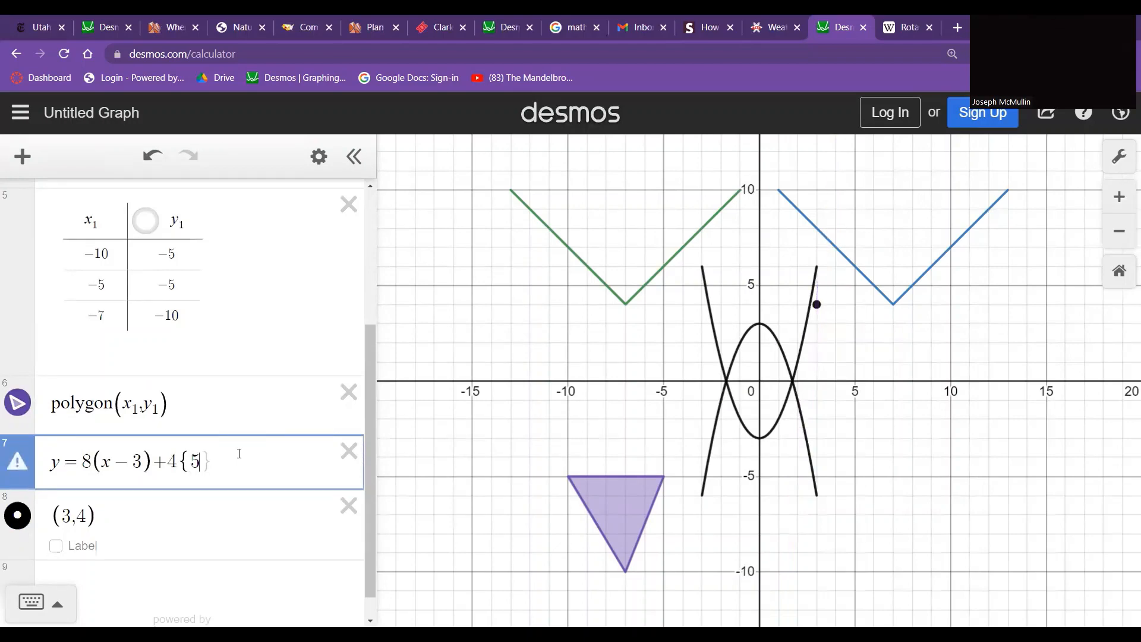
{"action": "type", "text": "y<7"}
{"action": "key", "text": "BackSpace"}
{"action": "type", "text": "10"}
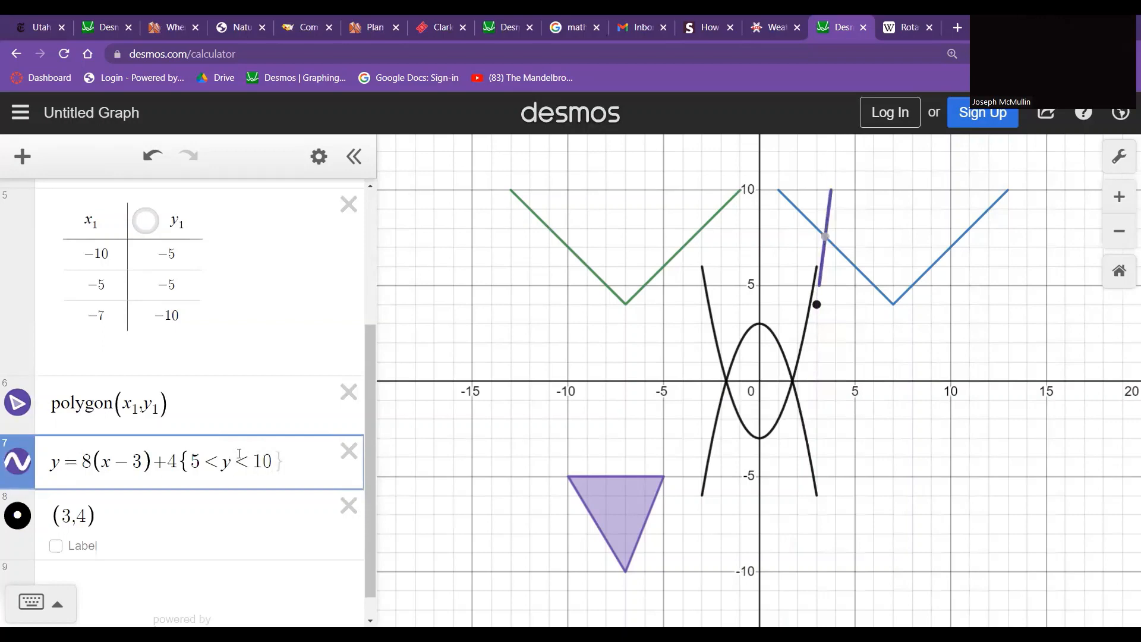
{"action": "key", "text": "Right"}
{"action": "left_click", "coordinate": [17, 515]}
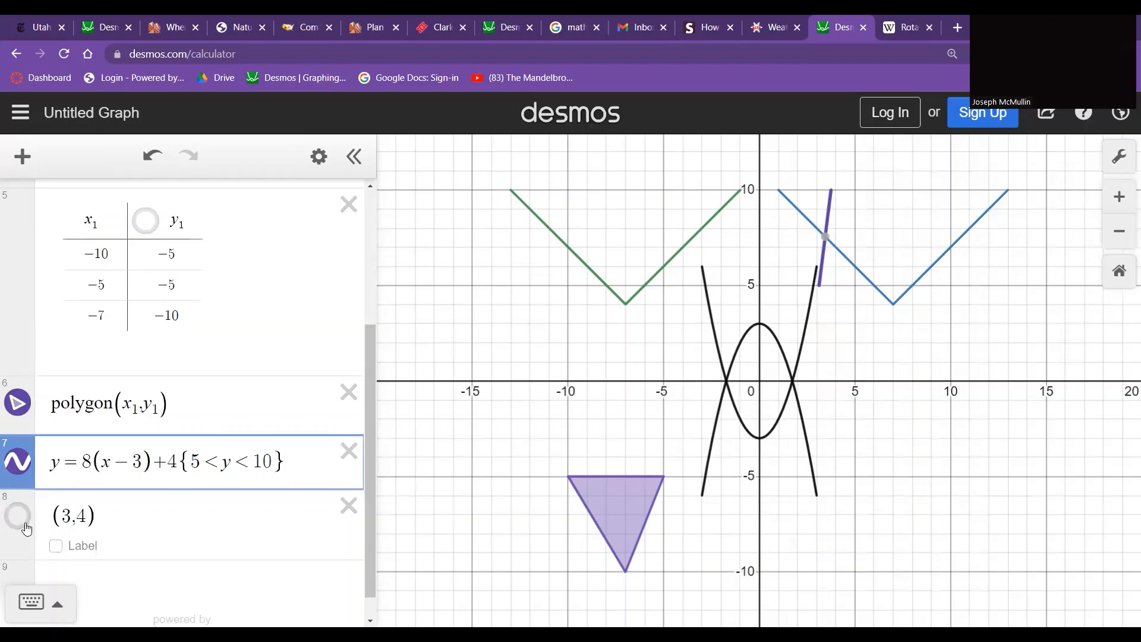
Delete the point expression (3,4) below the line.
{"action": "left_click", "coordinate": [349, 506]}
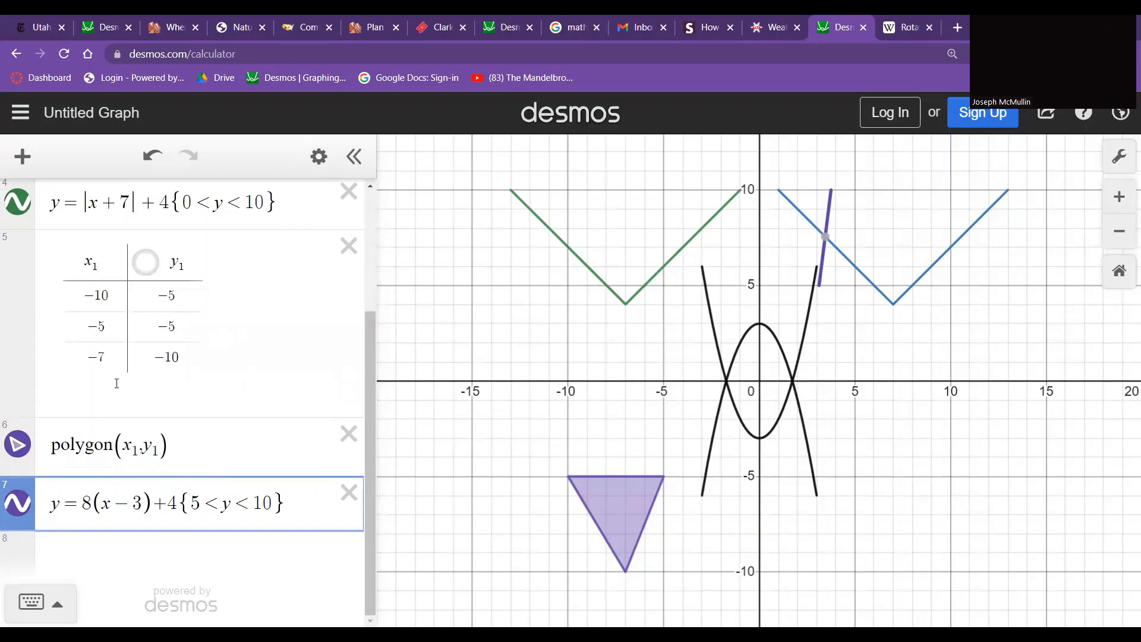
{"action": "scroll", "coordinate": [117, 384], "scroll_direction": "up", "scroll_amount": 2}
{"action": "scroll", "coordinate": [117, 384], "scroll_direction": "down", "scroll_amount": 2}
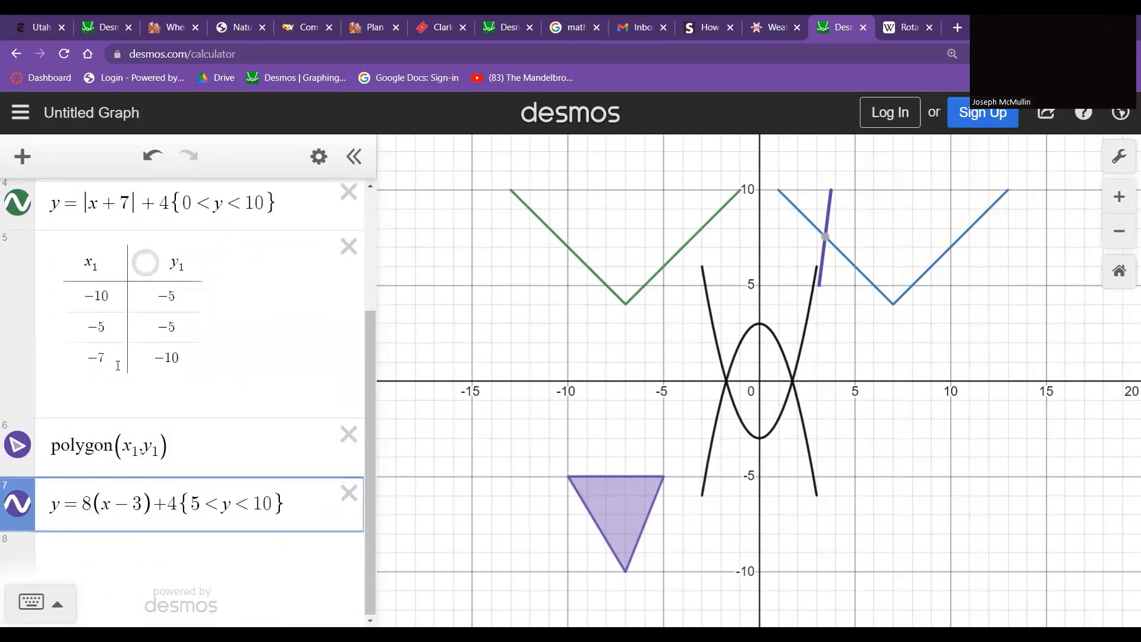
Add + a to the polygon's x_1 coordinate, create a slider for a and animate it to shift the triangle horizontally.
{"action": "left_click", "coordinate": [125, 446]}
{"action": "type", "text": "a"}
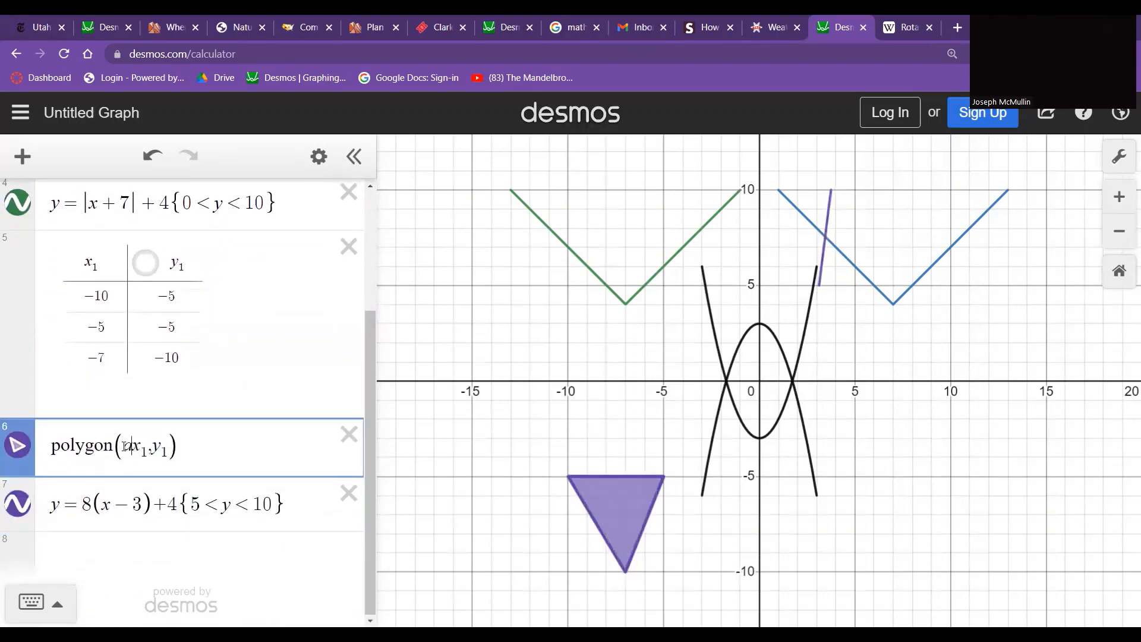
{"action": "key", "text": "BackSpace"}
{"action": "left_click", "coordinate": [135, 443]}
{"action": "type", "text": "+a"}
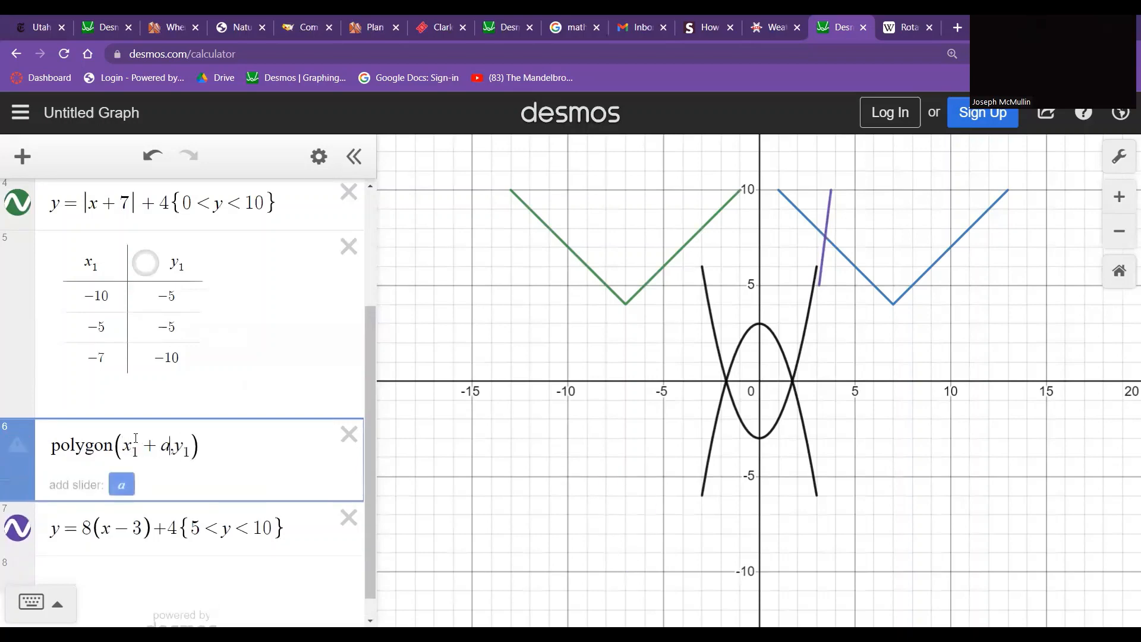
{"action": "left_click", "coordinate": [121, 485]}
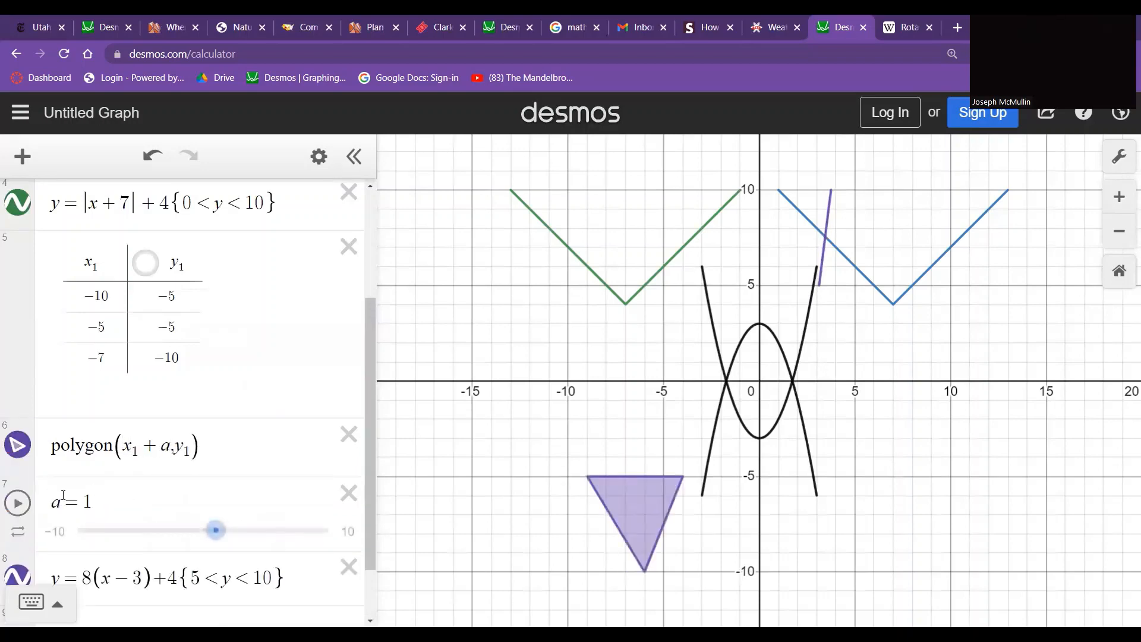
{"action": "left_click", "coordinate": [18, 503]}
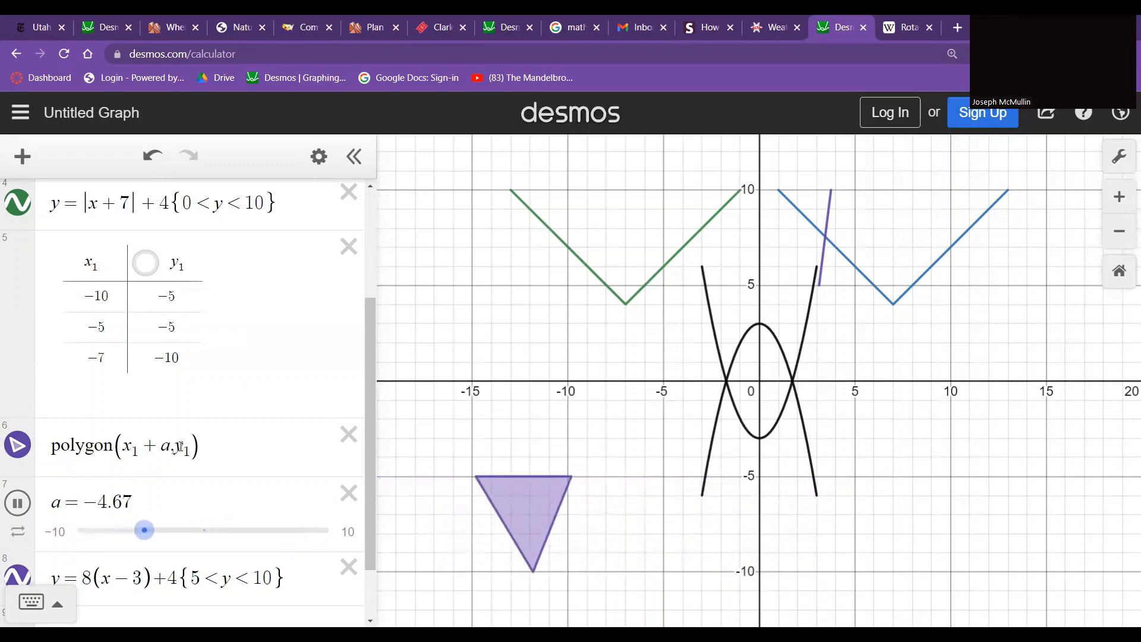
Add + a to the polygon's y_1 coordinate as well for a diagonal shift, and stop the slider animation.
{"action": "left_click", "coordinate": [186, 447]}
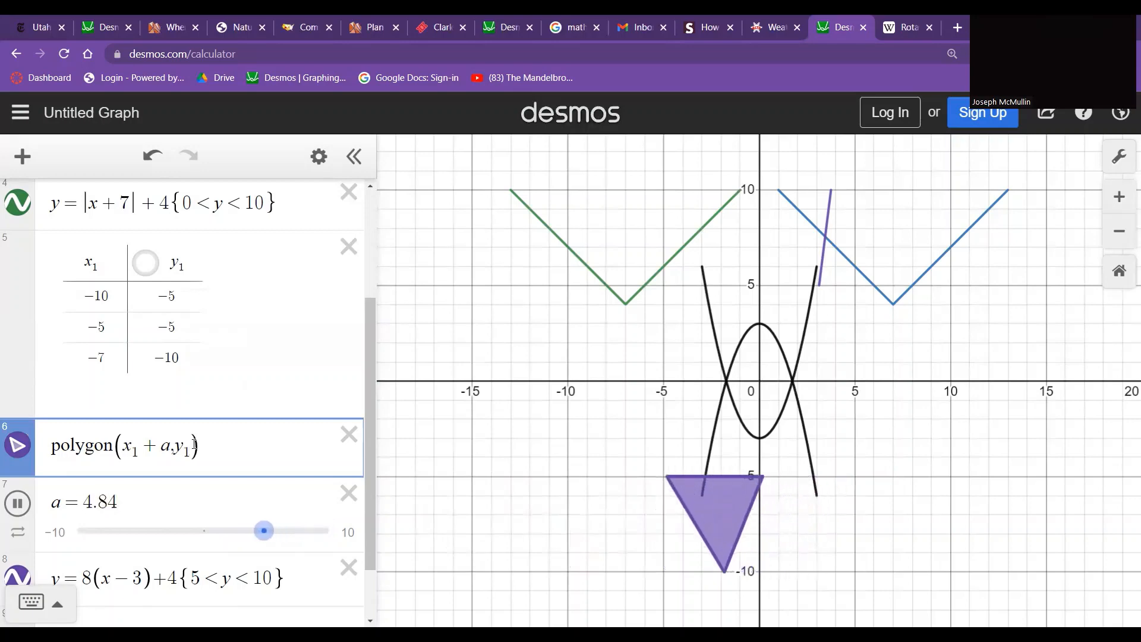
{"action": "type", "text": "+a"}
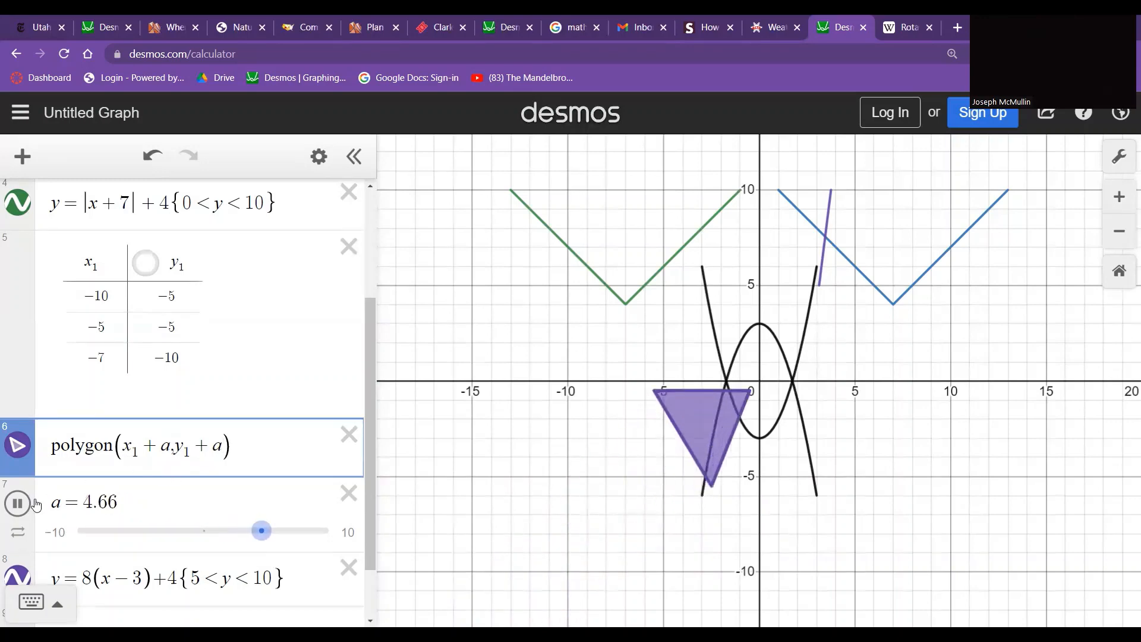
{"action": "left_click", "coordinate": [18, 504]}
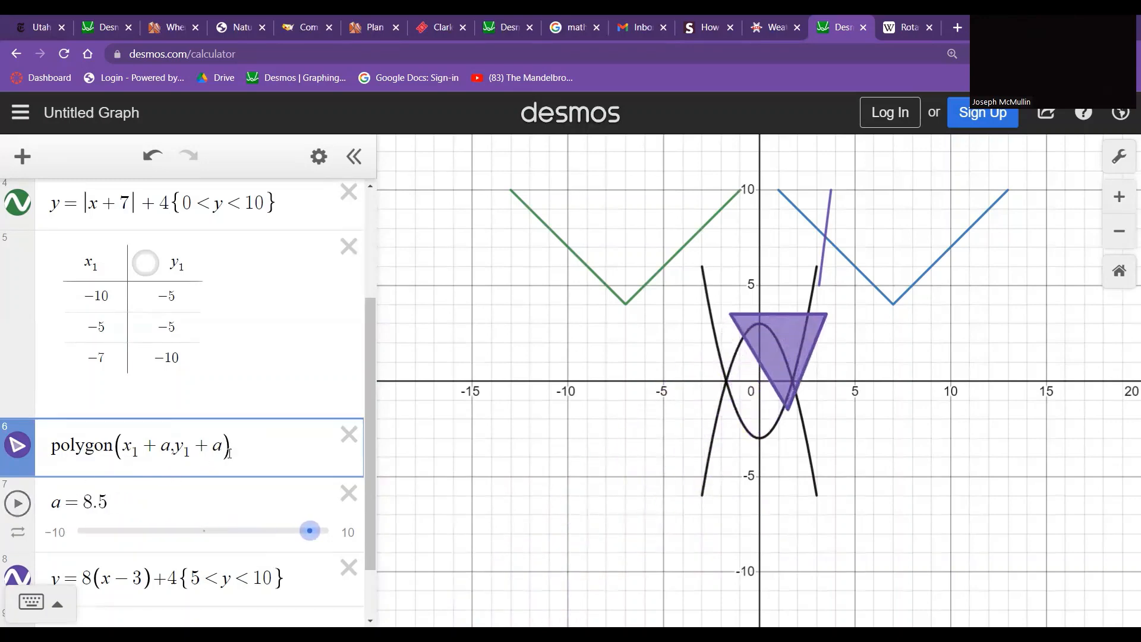
Remove the + a shifts from both polygon coordinates, leaving polygon(x_1, y_1).
{"action": "key", "text": "BackSpace"}
{"action": "key", "text": "BackSpace"}
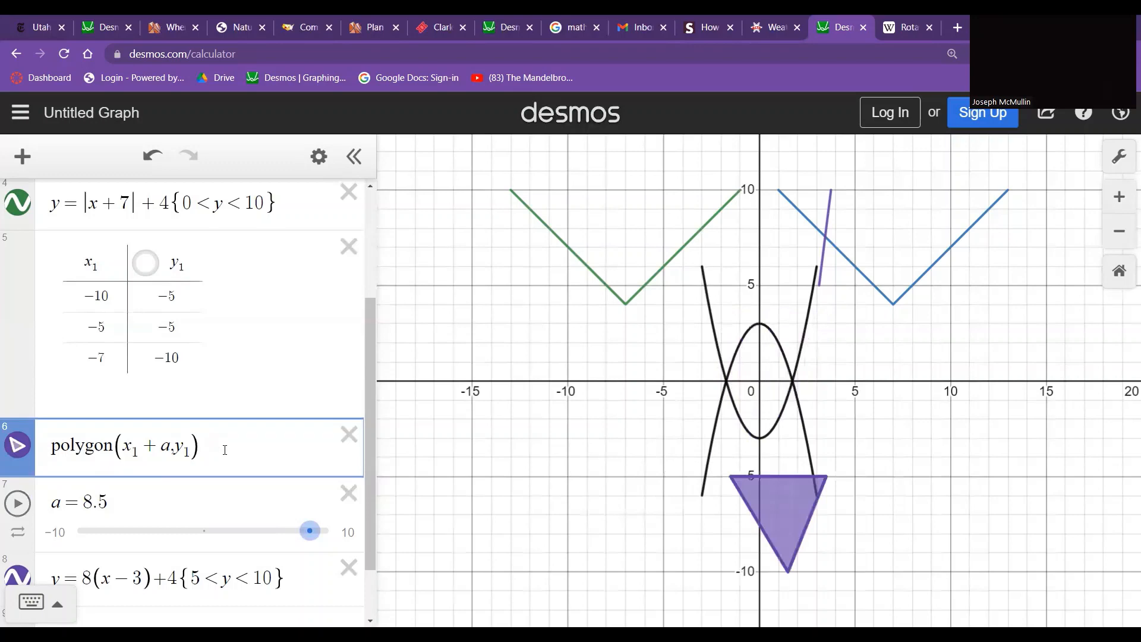
{"action": "key", "text": "Left"}
{"action": "key", "text": "Left"}
{"action": "key", "text": "BackSpace"}
{"action": "key", "text": "BackSpace"}
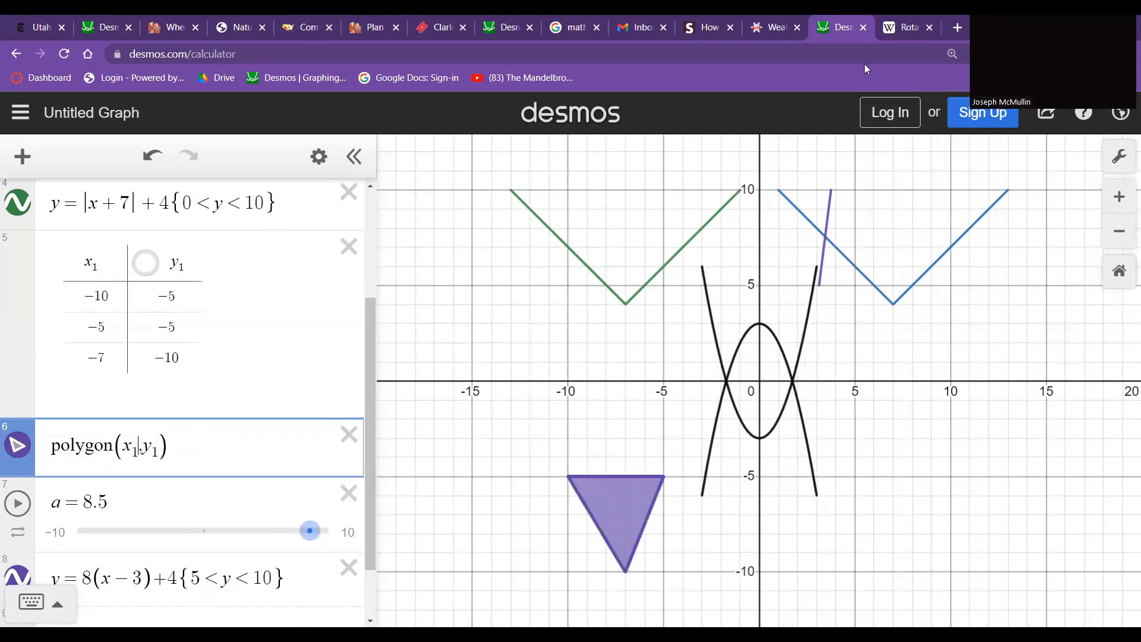
Consult Wikipedia's Rotation matrix article, return to Desmos and set the polygon's x-coordinate to x_1 cos a − y_1 sin a.
{"action": "key", "text": "ctrl+Tab"}
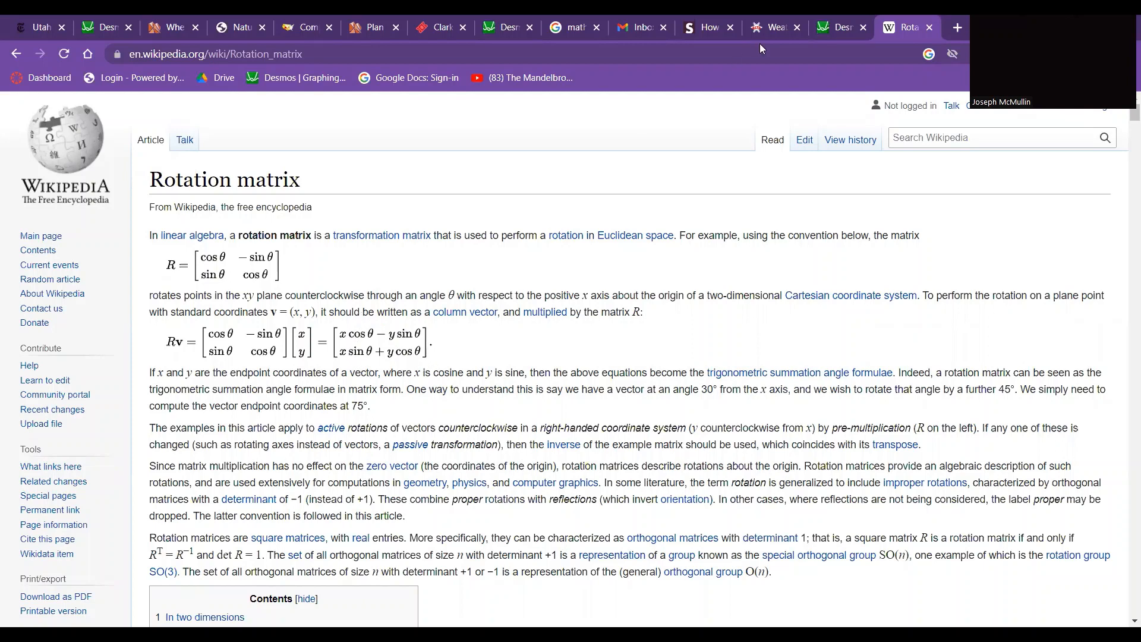
{"action": "left_click", "coordinate": [838, 28]}
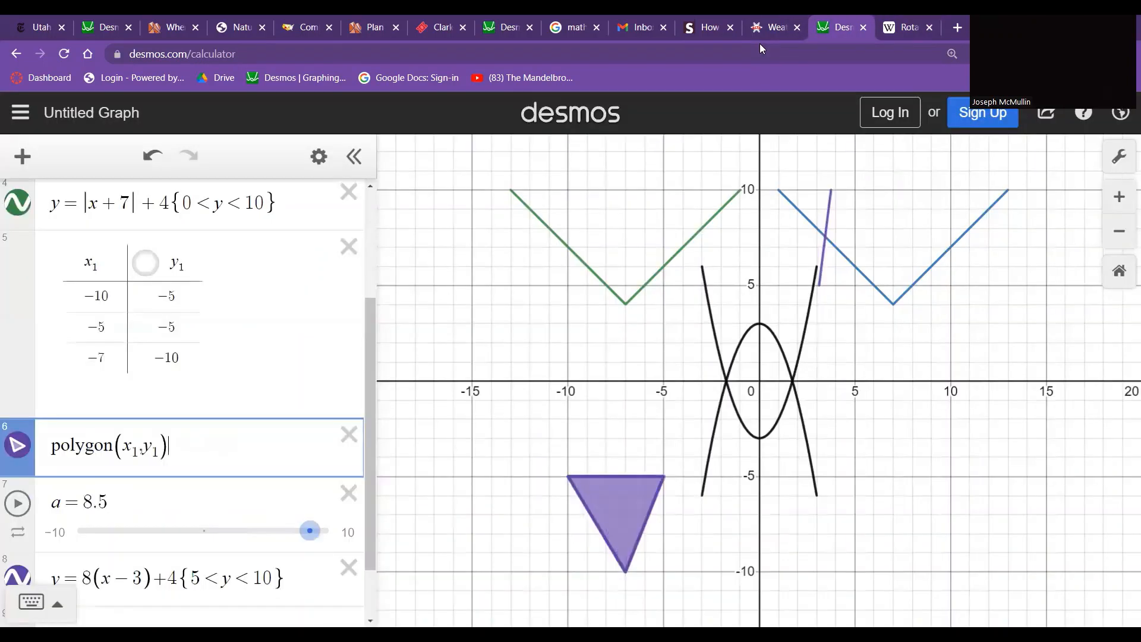
{"action": "left_click", "coordinate": [138, 448]}
{"action": "type", "text": "cosa"}
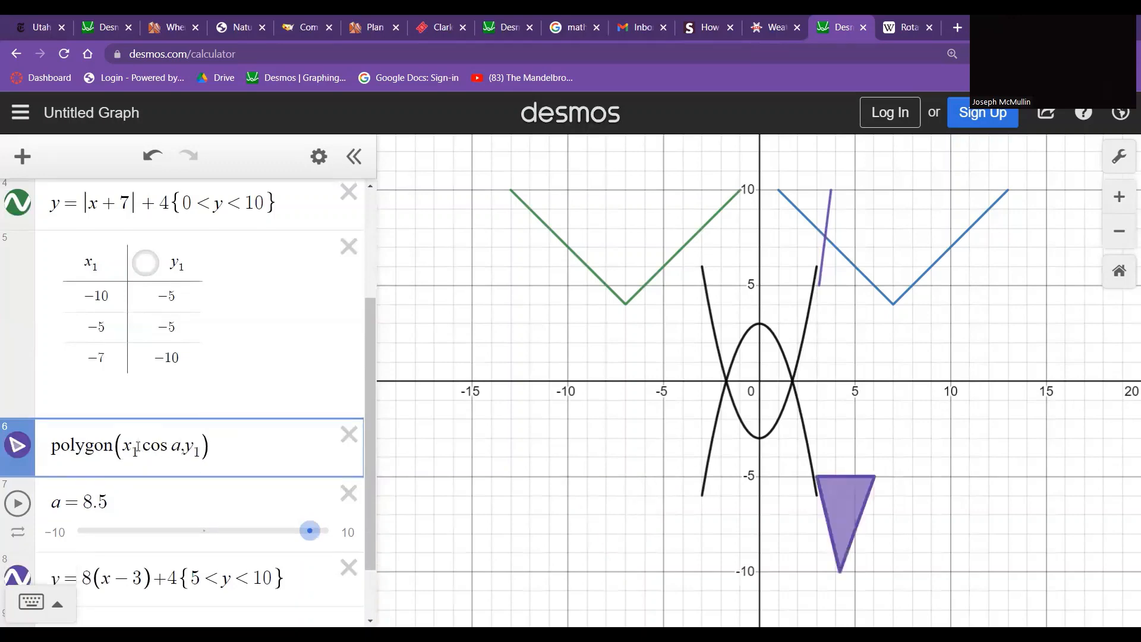
{"action": "type", "text": "-ys"}
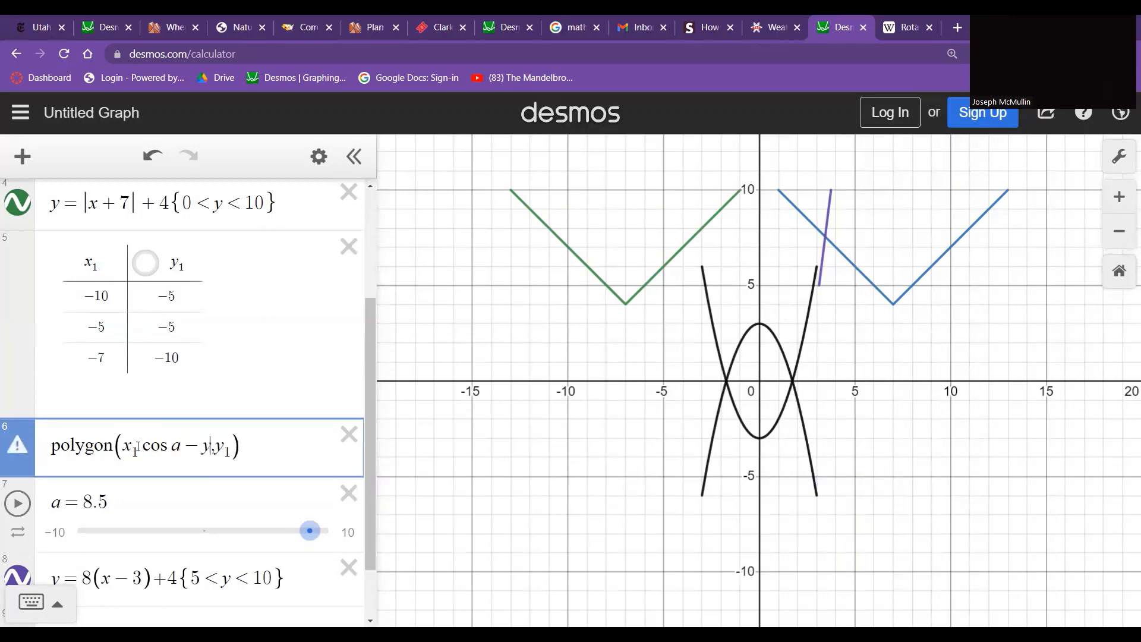
{"action": "key", "text": "BackSpace"}
{"action": "type", "text": "1sina"}
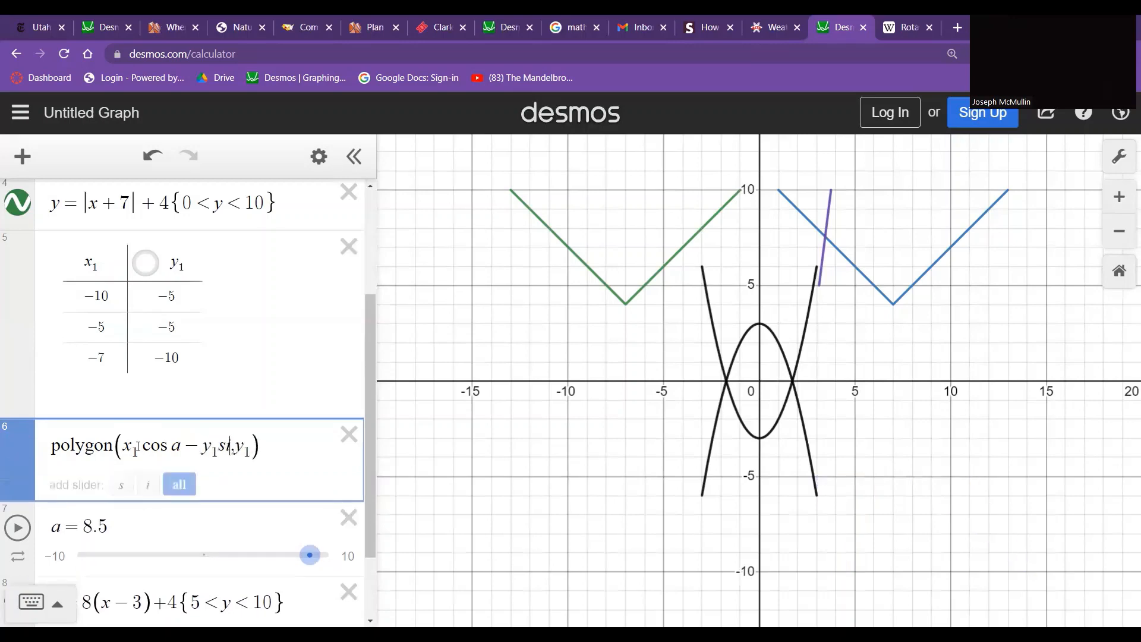
{"action": "key", "text": "Right"}
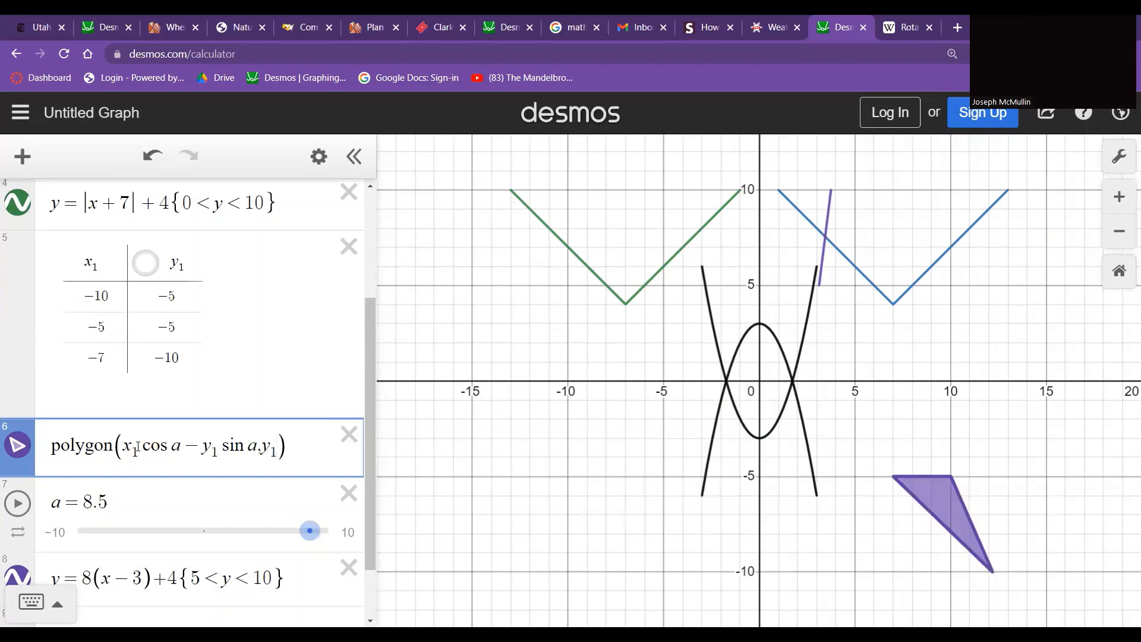
Replace the polygon's y-coordinate with x_1 sin a + y_1 cos a.
{"action": "key", "text": "BackSpace"}
{"action": "key", "text": "BackSpace"}
{"action": "type", "text": "x1 "}
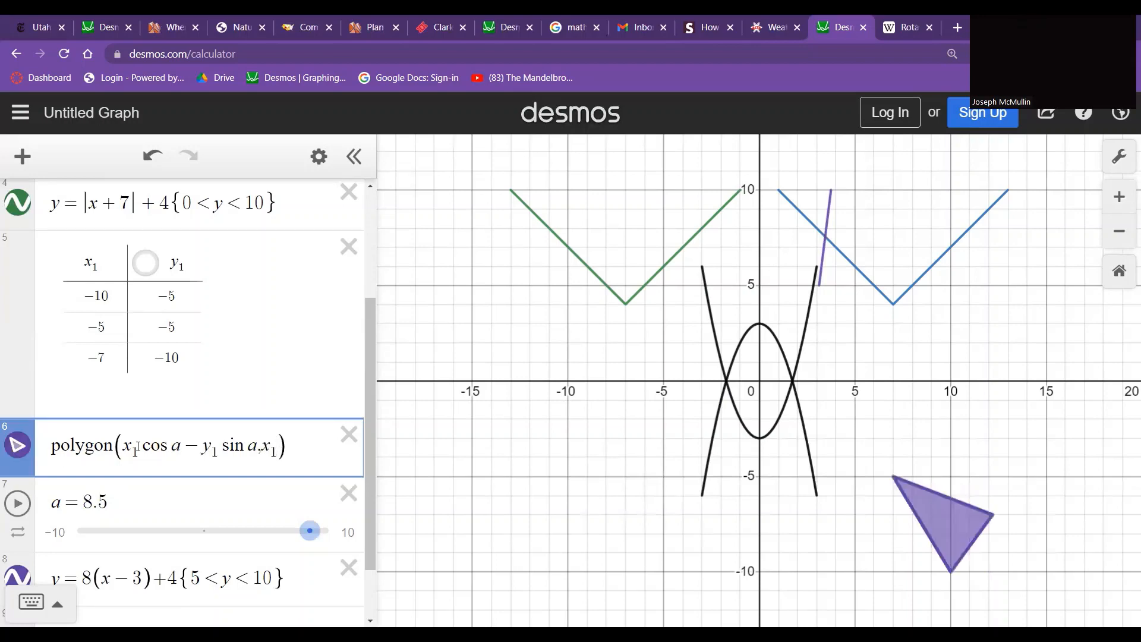
{"action": "type", "text": "sin a + "}
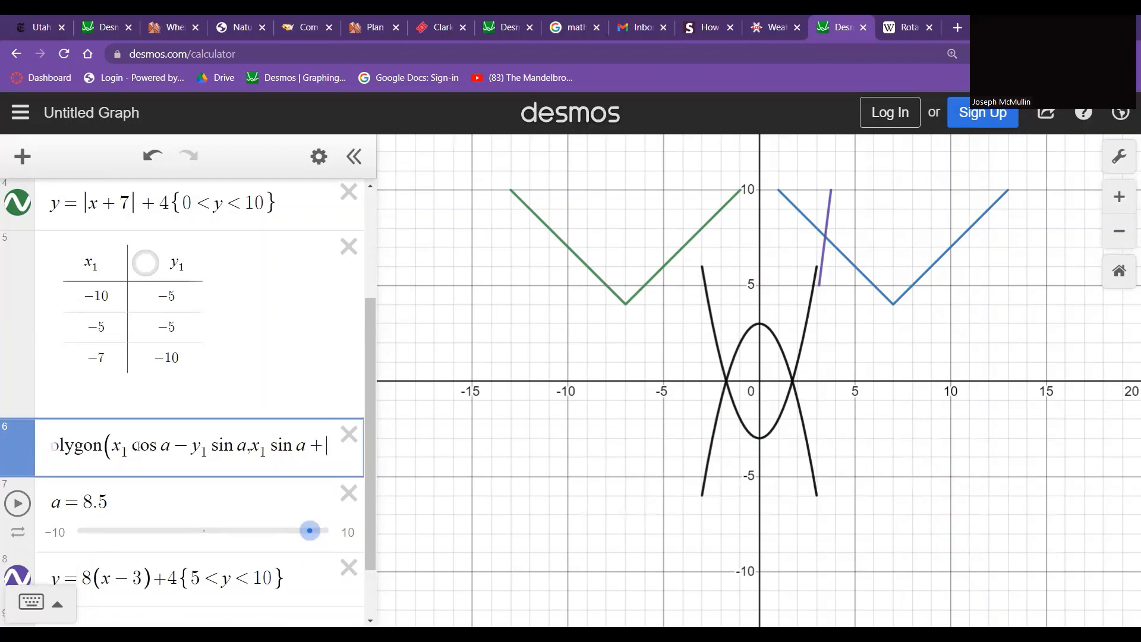
{"action": "type", "text": "y1 cos "}
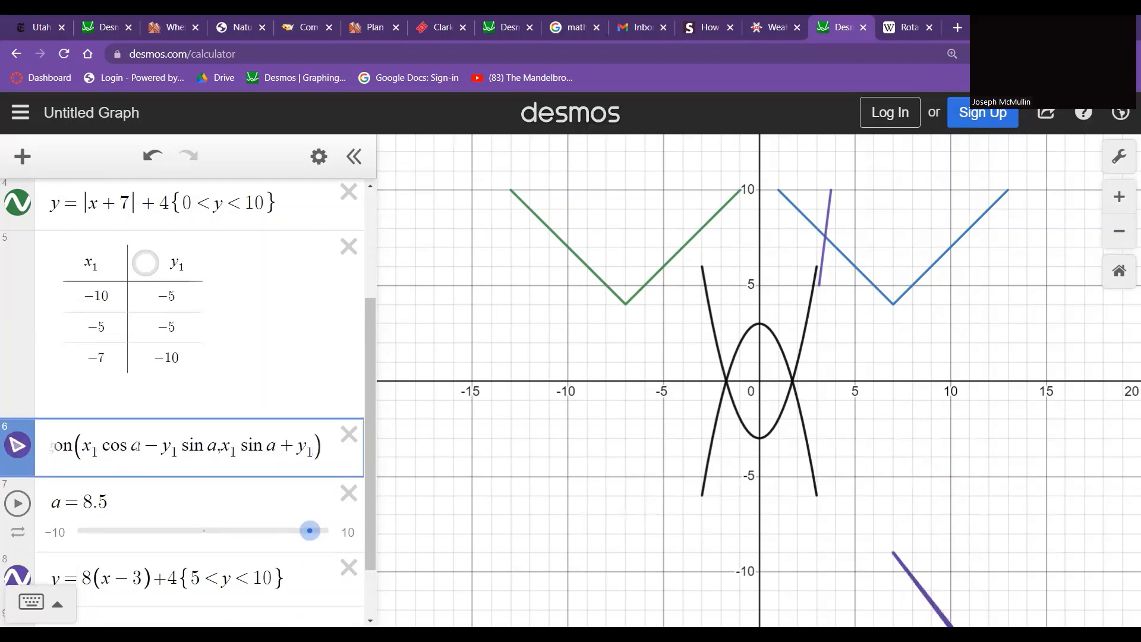
{"action": "type", "text": "a"}
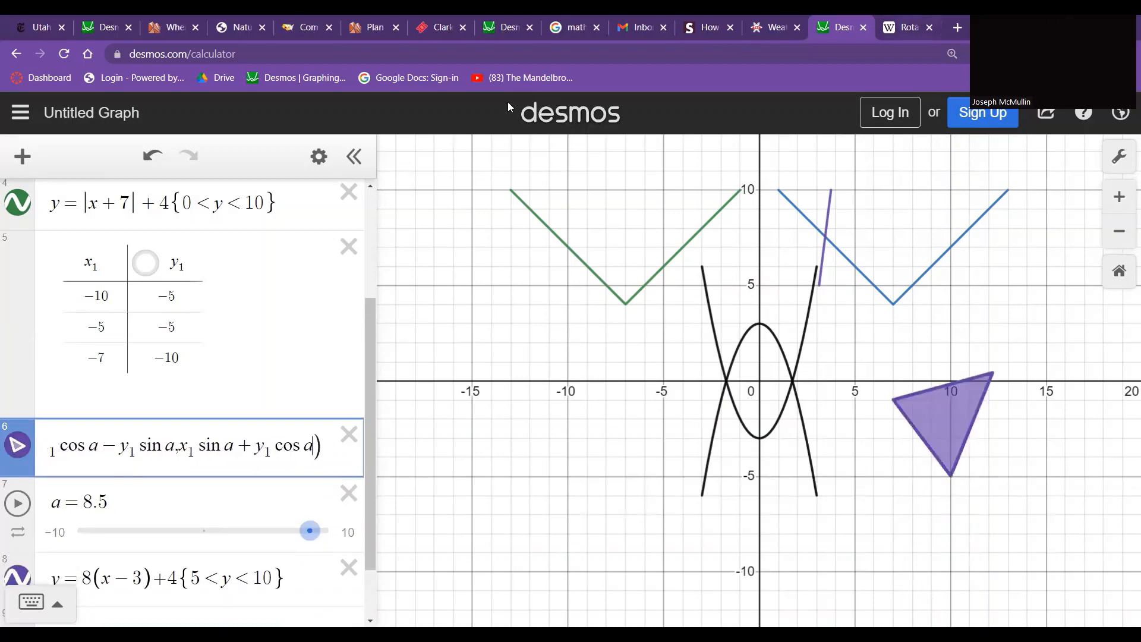
Check the formula against Wikipedia's Rotation matrix article, and in Desmos run and stop the slider a animation to rotate the triangle.
{"action": "key", "text": "ctrl+Tab"}
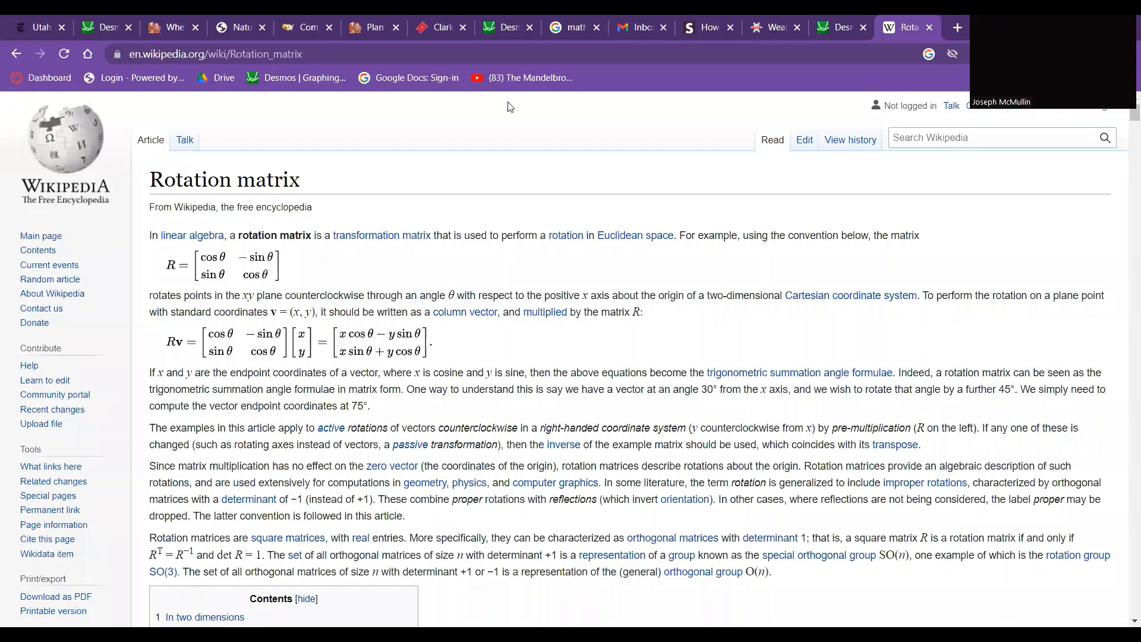
{"action": "key", "text": "ctrl+shift+Tab"}
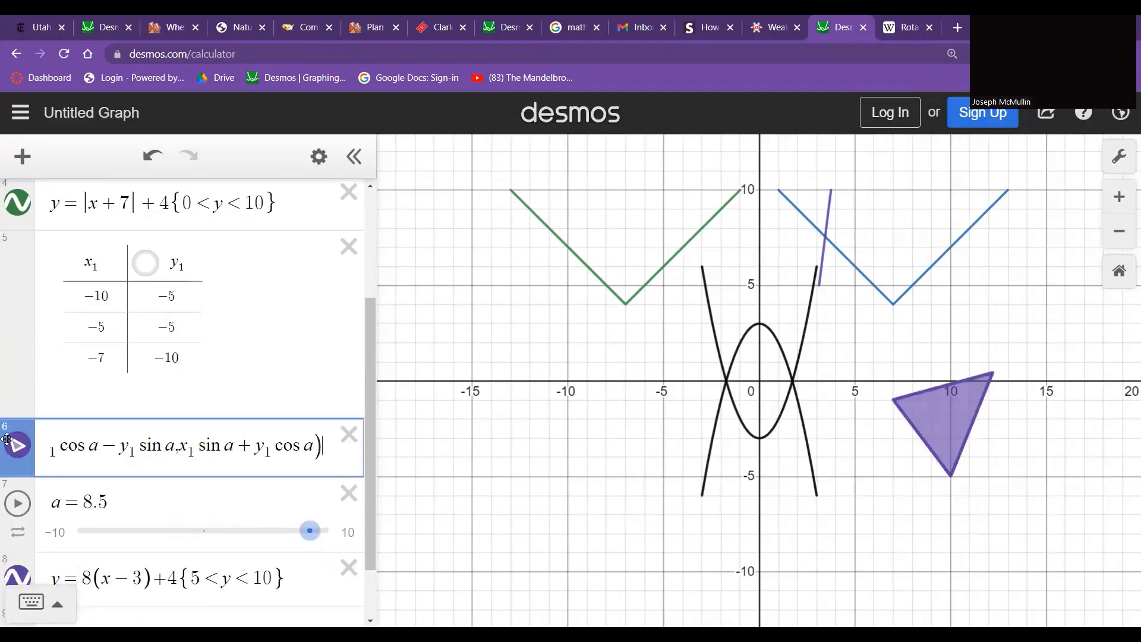
{"action": "left_click", "coordinate": [18, 504]}
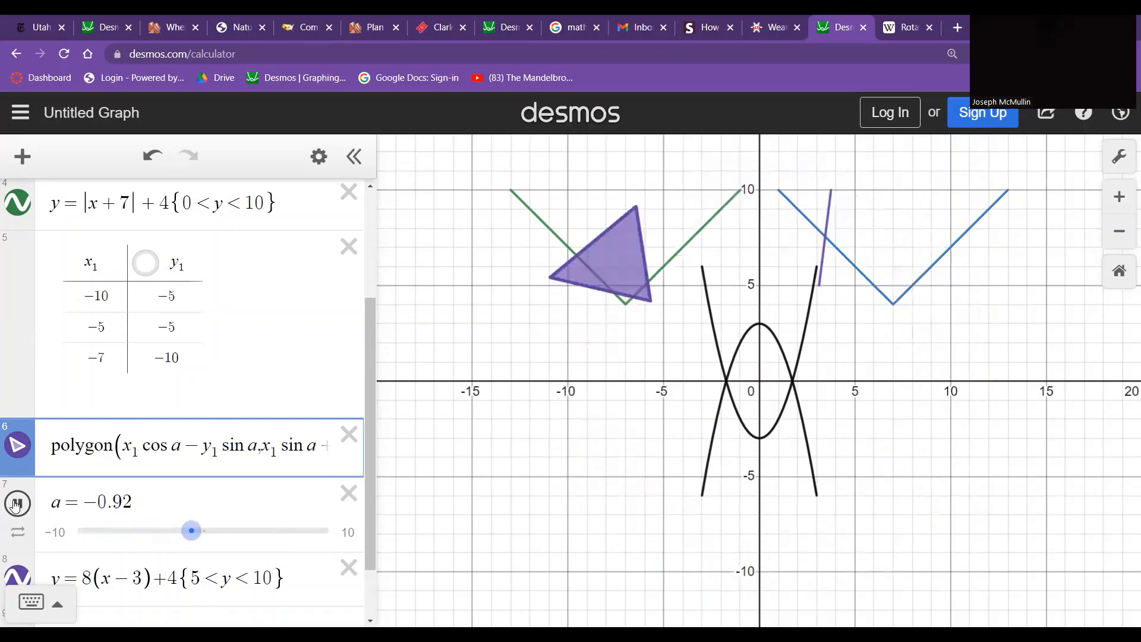
{"action": "left_click", "coordinate": [16, 504]}
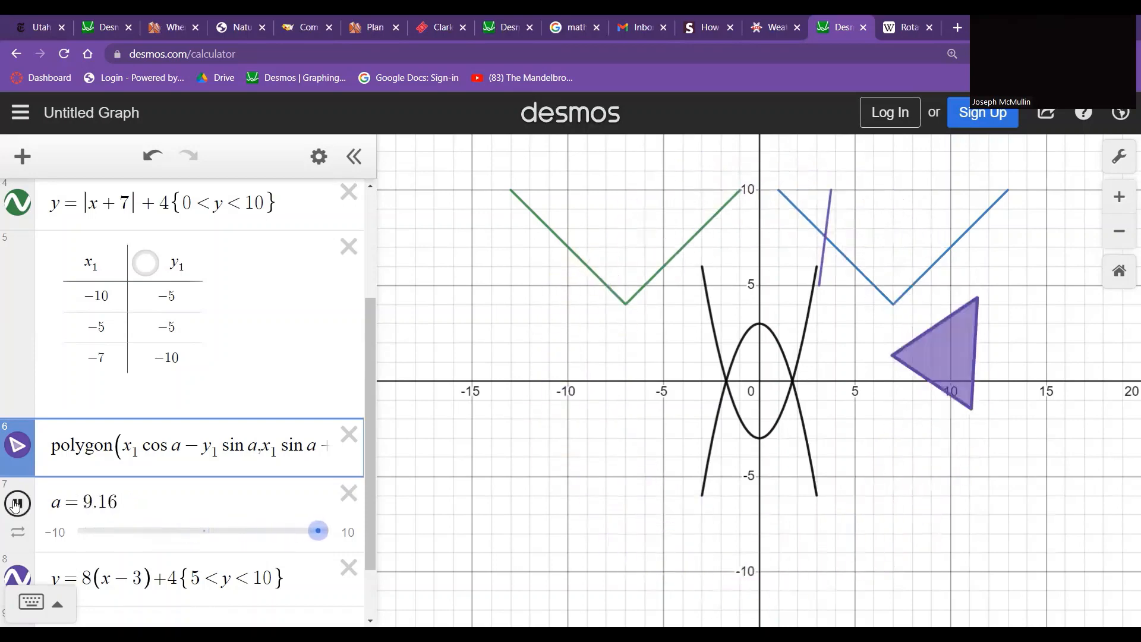
Examine the polygon's full rotation expression, from the x_1 cos a term through to y_1 cos a.
{"action": "left_click", "coordinate": [145, 441]}
{"action": "key", "text": "Right"}
{"action": "key", "text": "Right"}
{"action": "key", "text": "Right"}
{"action": "key", "text": "Right"}
{"action": "key", "text": "Right"}
{"action": "key", "text": "Right"}
{"action": "key", "text": "Right"}
{"action": "key", "text": "Right"}
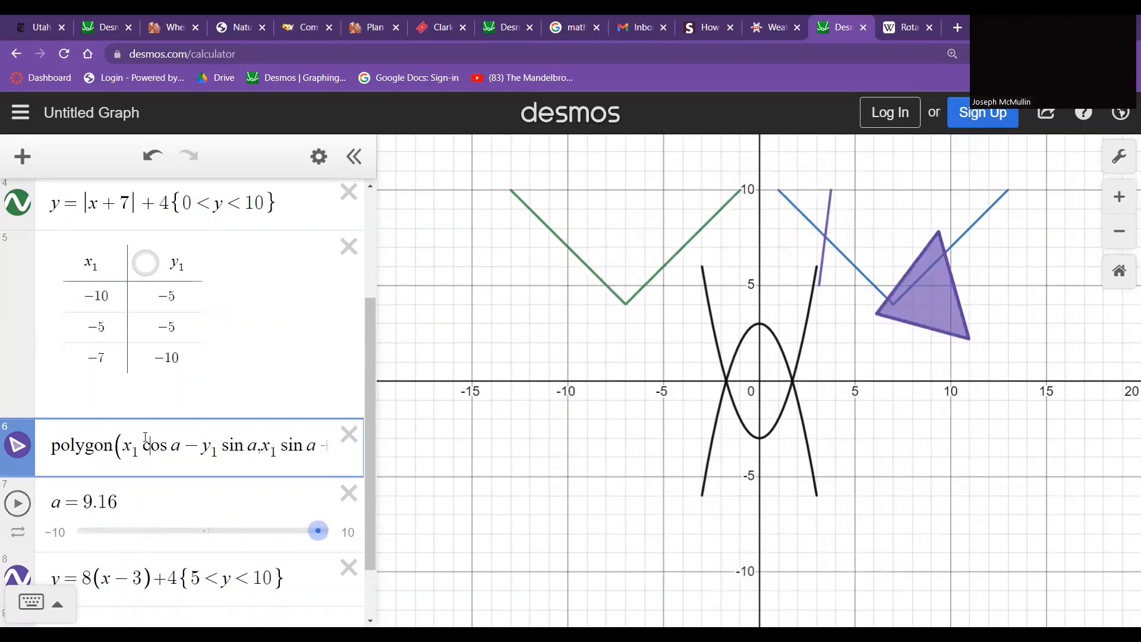
{"action": "key", "text": "Right"}
{"action": "key", "text": "Right"}
{"action": "key", "text": "Right"}
{"action": "key", "text": "Right"}
{"action": "key", "text": "Right"}
{"action": "key", "text": "Right"}
{"action": "key", "text": "Right"}
{"action": "key", "text": "Right"}
{"action": "key", "text": "Right"}
{"action": "key", "text": "Right"}
{"action": "key", "text": "Right"}
{"action": "key", "text": "Right"}
{"action": "key", "text": "Right"}
{"action": "key", "text": "Right"}
{"action": "key", "text": "Right"}
{"action": "key", "text": "Right"}
{"action": "key", "text": "Right"}
{"action": "key", "text": "Right"}
{"action": "key", "text": "Right"}
{"action": "key", "text": "Right"}
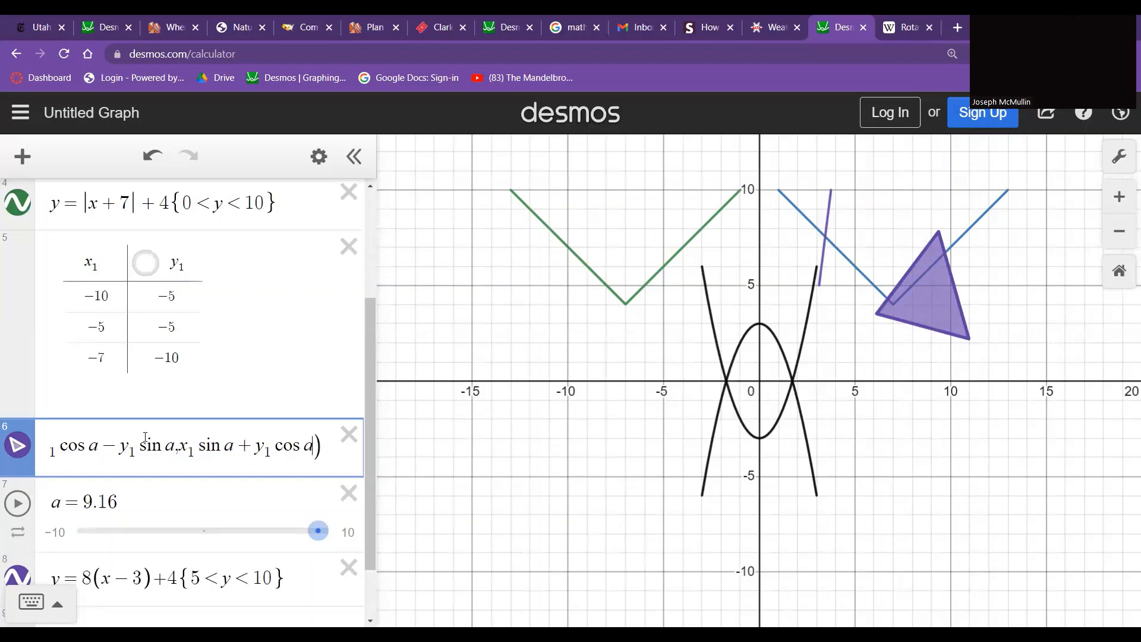
Replay the slider a animation to rotate the polygon about the origin, and stop it at about 3.84.
{"action": "left_click", "coordinate": [18, 504]}
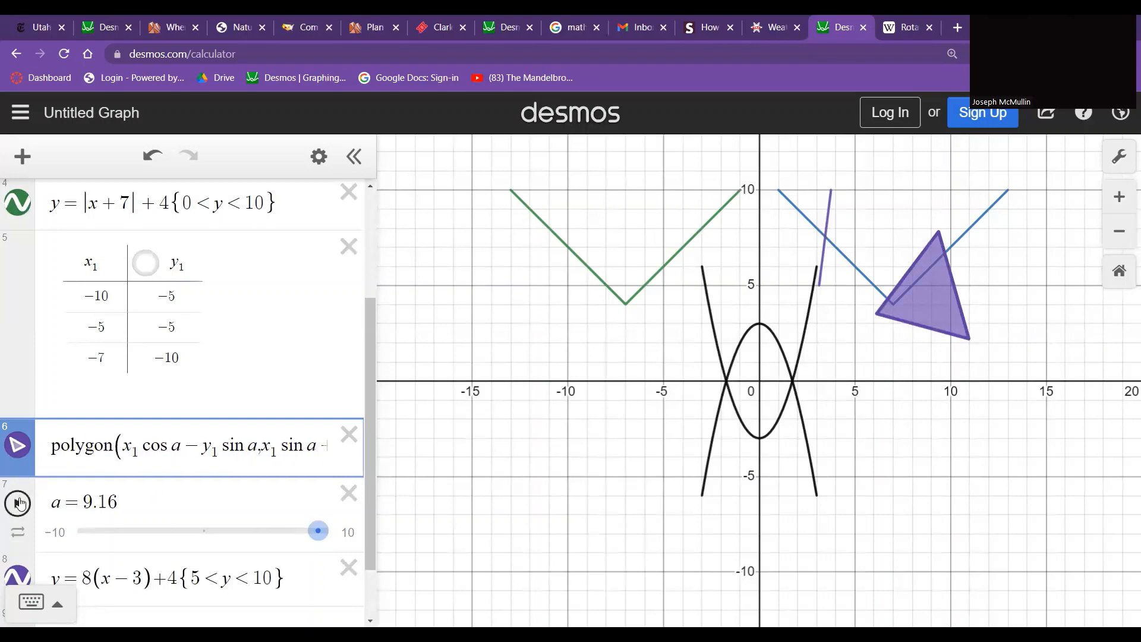
{"action": "left_click", "coordinate": [20, 503]}
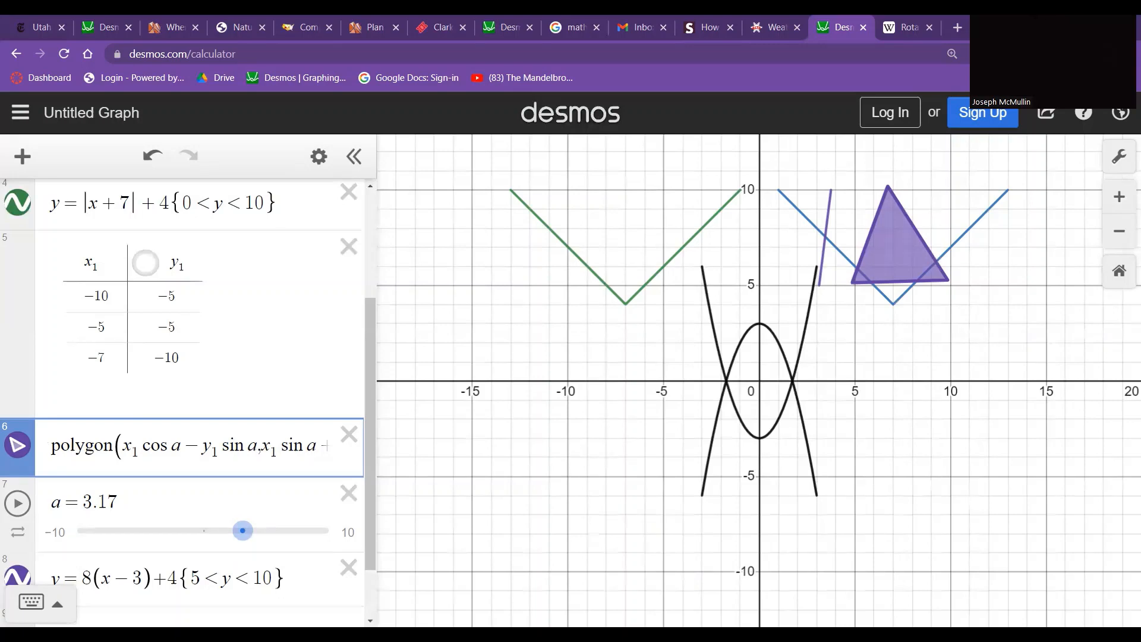
{"action": "left_click", "coordinate": [18, 504]}
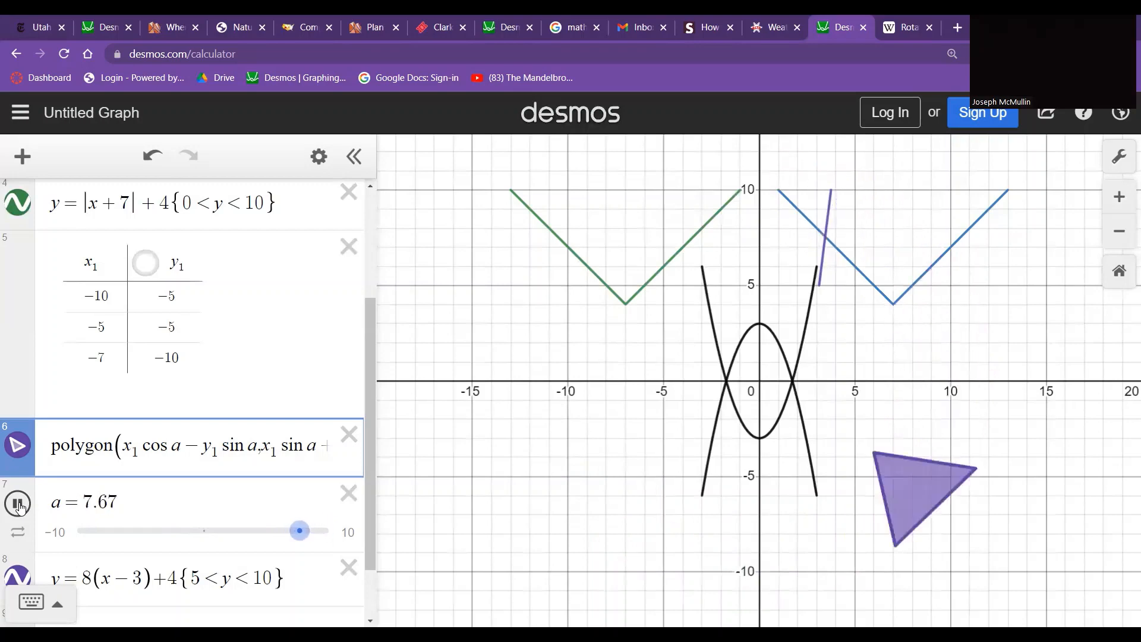
{"action": "left_click", "coordinate": [18, 505]}
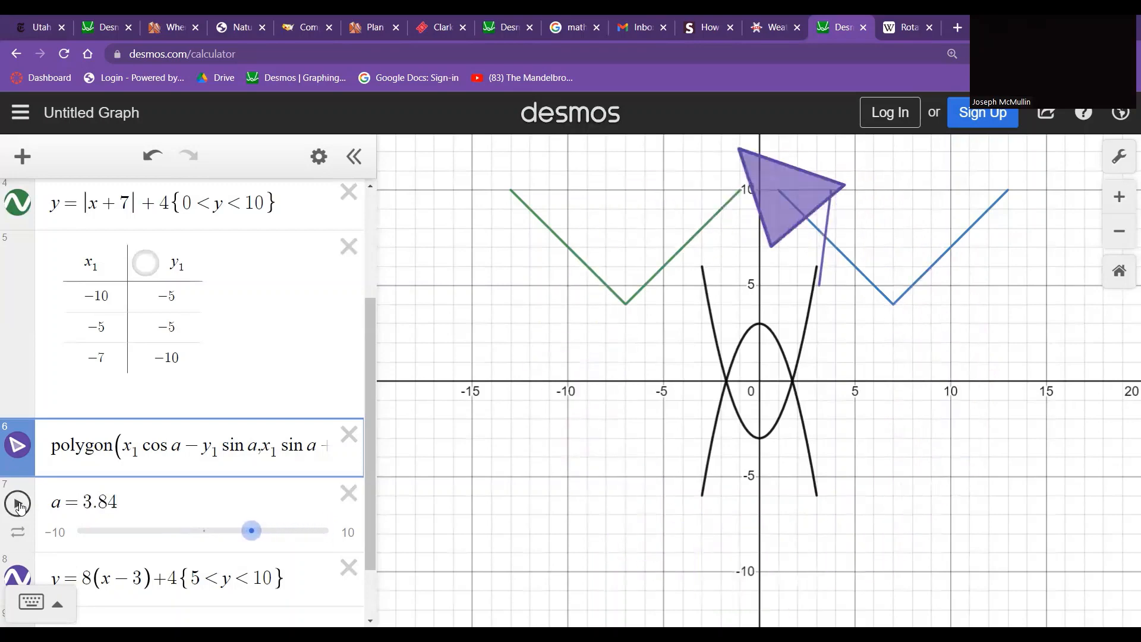